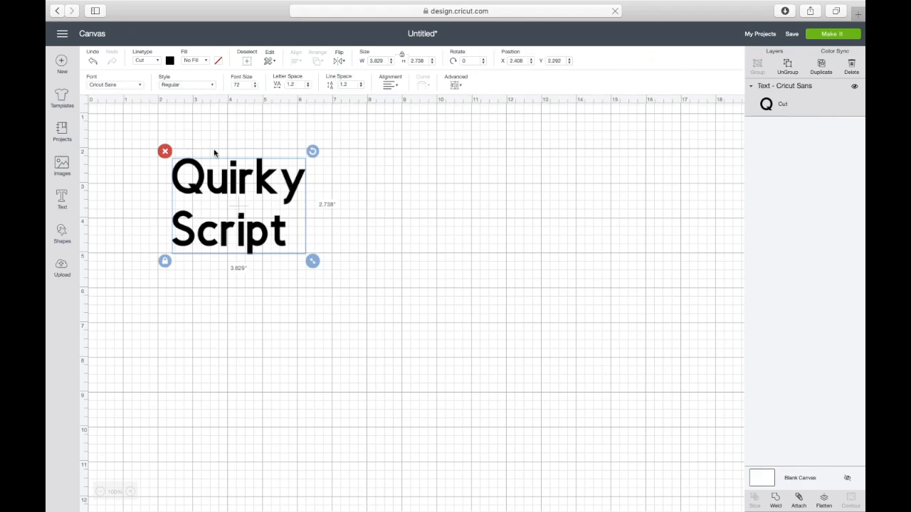
# Change the text's font to Quirky Script and enlarge it to about 5.9" wide.
pyautogui.click(138, 84)
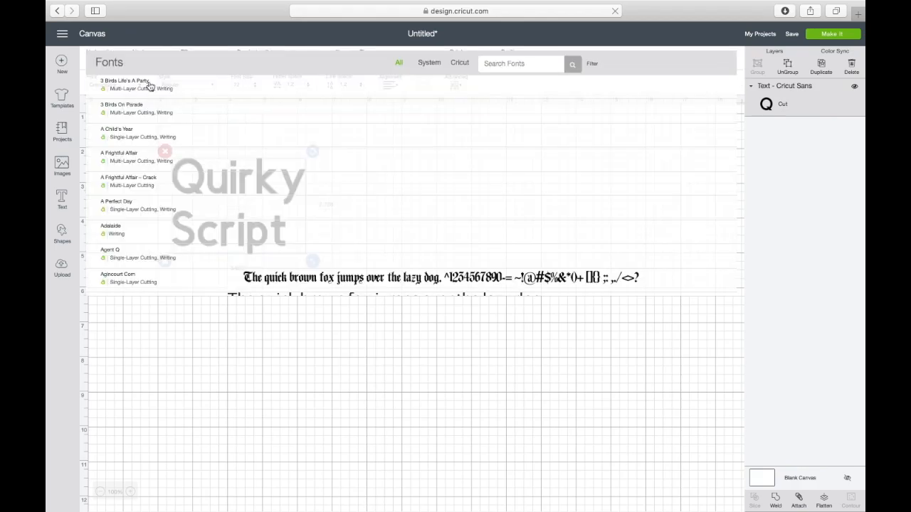
pyautogui.click(519, 64)
pyautogui.write('quir')
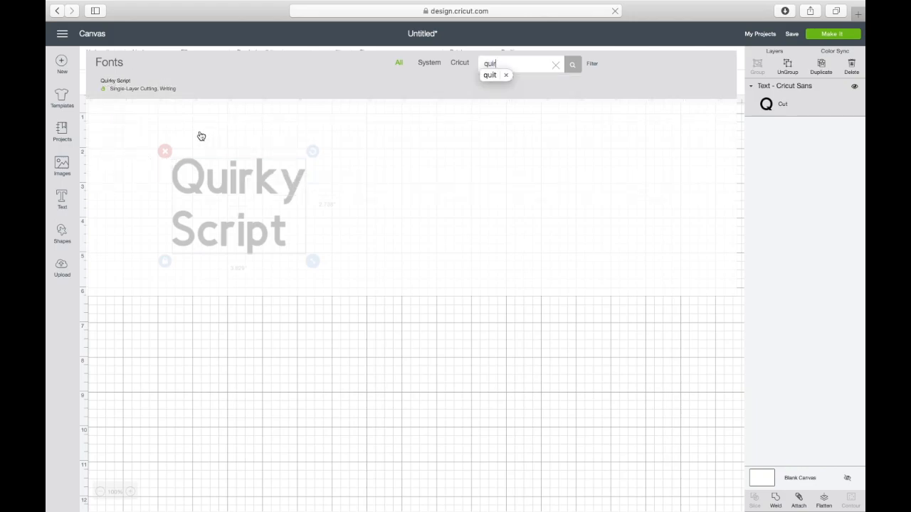
pyautogui.click(171, 87)
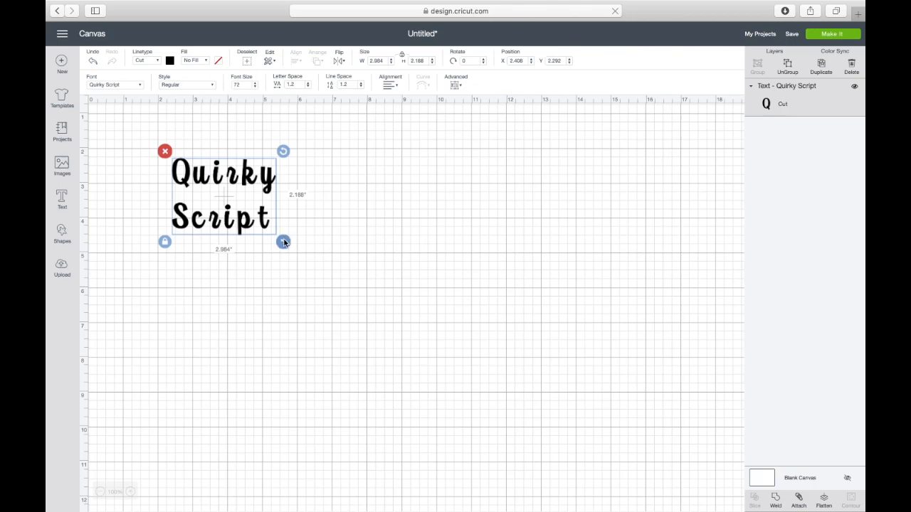
pyautogui.moveTo(283, 242); pyautogui.dragTo(388, 305)
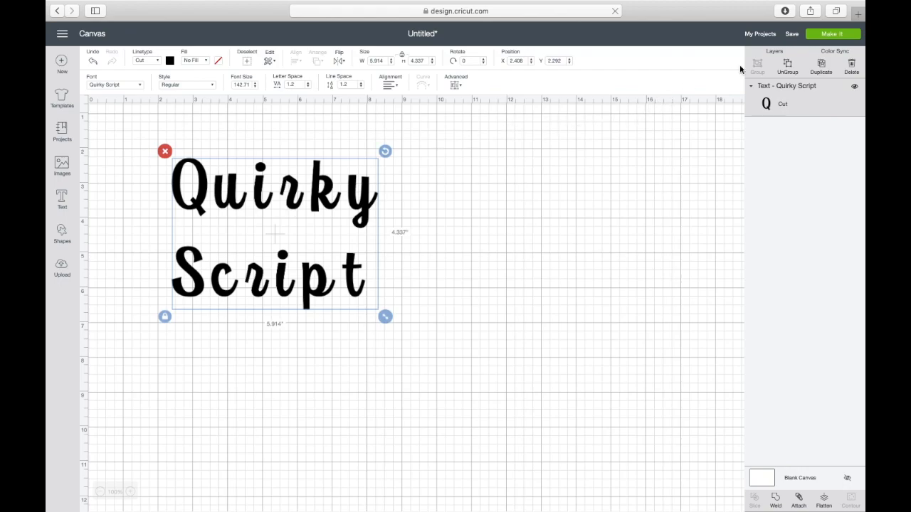
# Ungroup the text and weld the closed-up, overlapping letters of "Quirky" into one word.
pyautogui.click(788, 65)
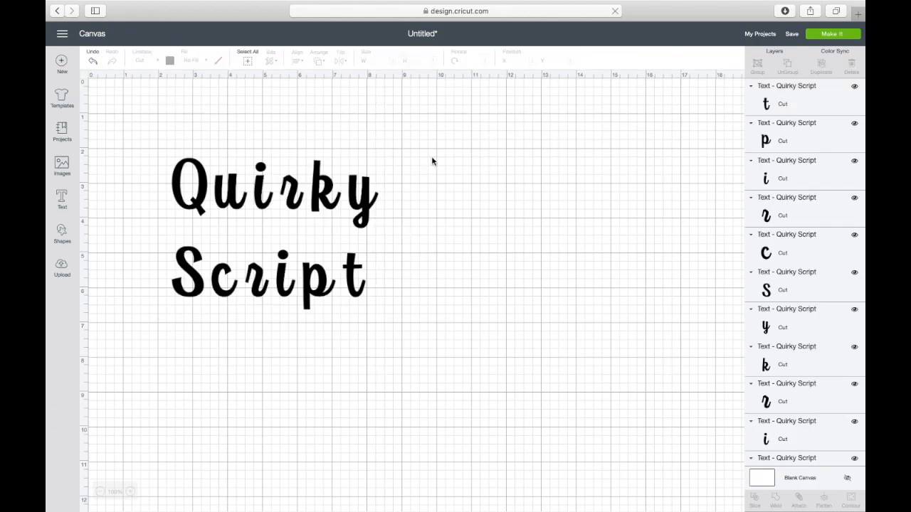
pyautogui.moveTo(234, 201); pyautogui.dragTo(261, 200)
pyautogui.moveTo(323, 202); pyautogui.dragTo(273, 196)
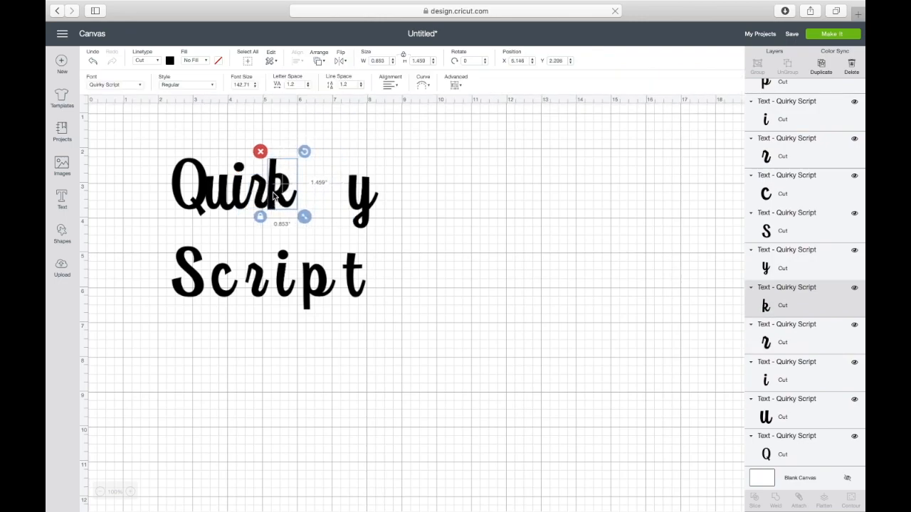
pyautogui.moveTo(367, 205); pyautogui.dragTo(307, 206)
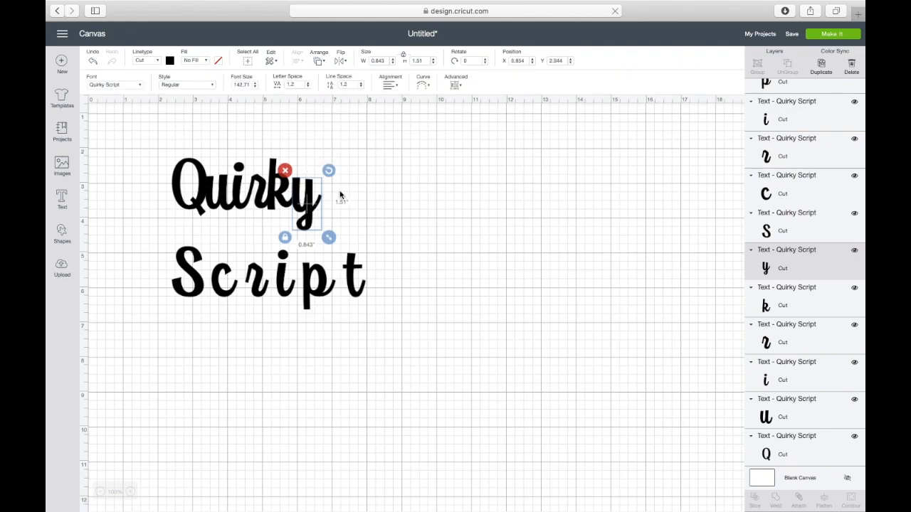
pyautogui.moveTo(160, 151); pyautogui.dragTo(346, 229)
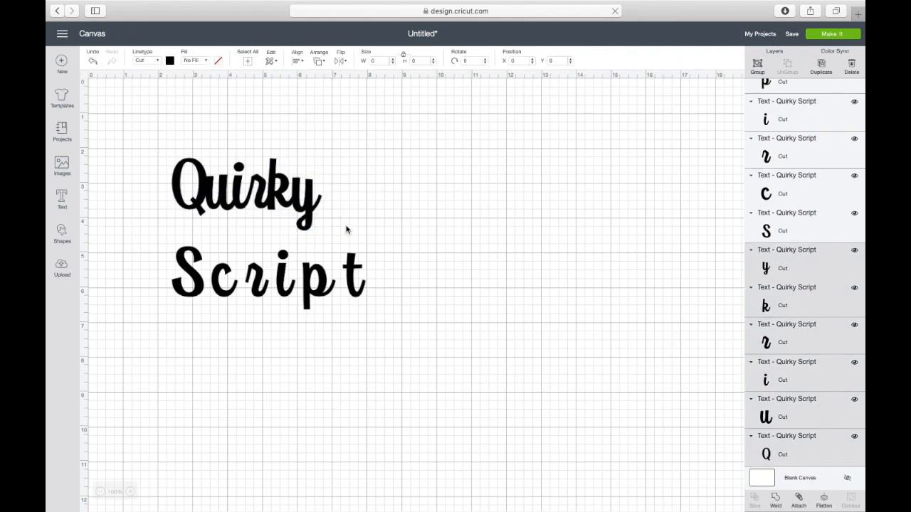
pyautogui.click(776, 500)
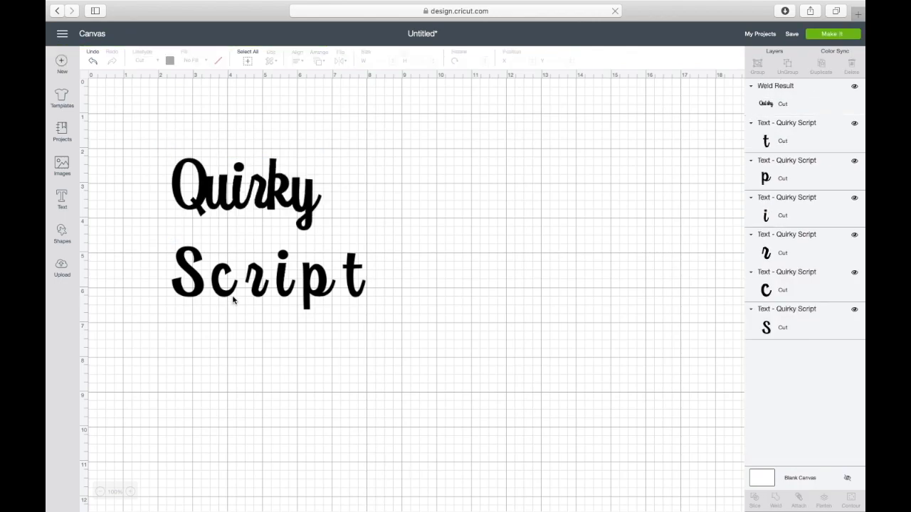
# Close up and weld the letters of "Script", placing the word lower at about Y 5.6".
pyautogui.moveTo(230, 288); pyautogui.dragTo(258, 293)
pyautogui.moveTo(318, 291); pyautogui.dragTo(280, 292)
pyautogui.moveTo(358, 295); pyautogui.dragTo(299, 295)
pyautogui.moveTo(150, 244); pyautogui.dragTo(320, 313)
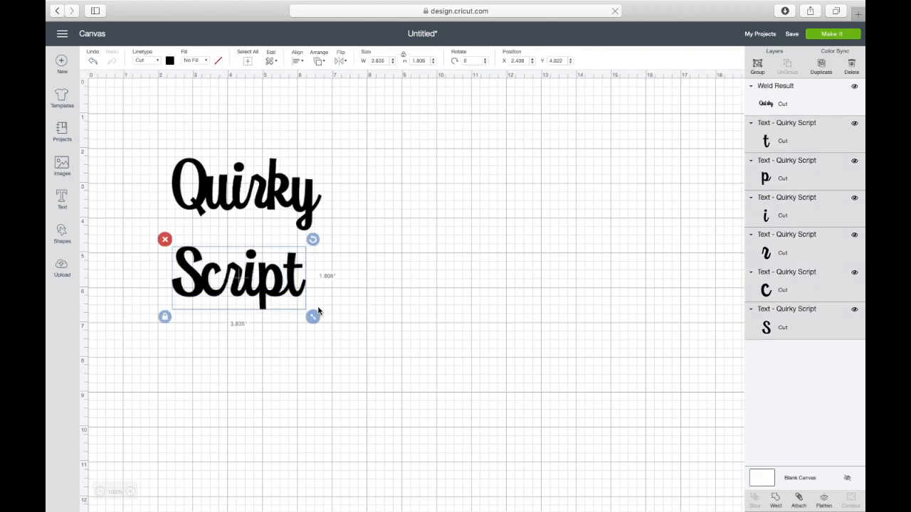
pyautogui.click(775, 500)
pyautogui.moveTo(287, 281); pyautogui.dragTo(290, 309)
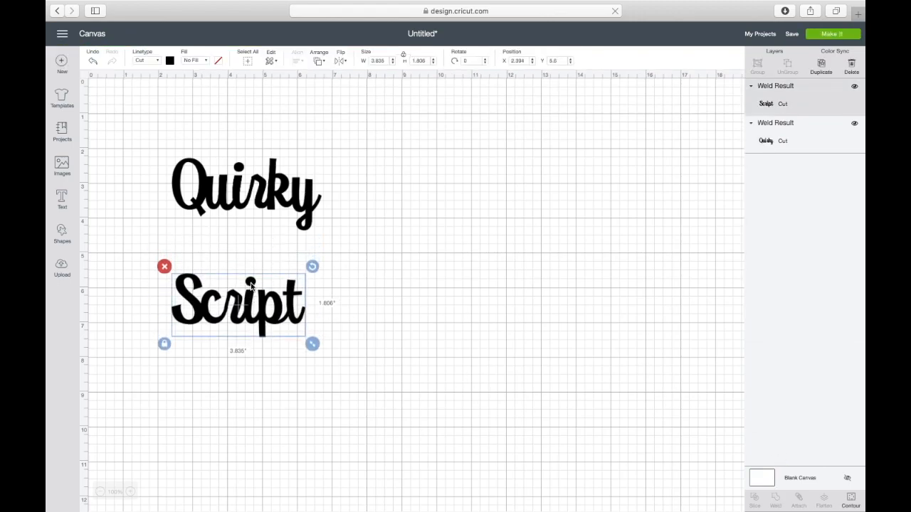
# Place a circle about 0.49" wide over the dot of the i in "Script" and slice the word with it.
pyautogui.click(62, 233)
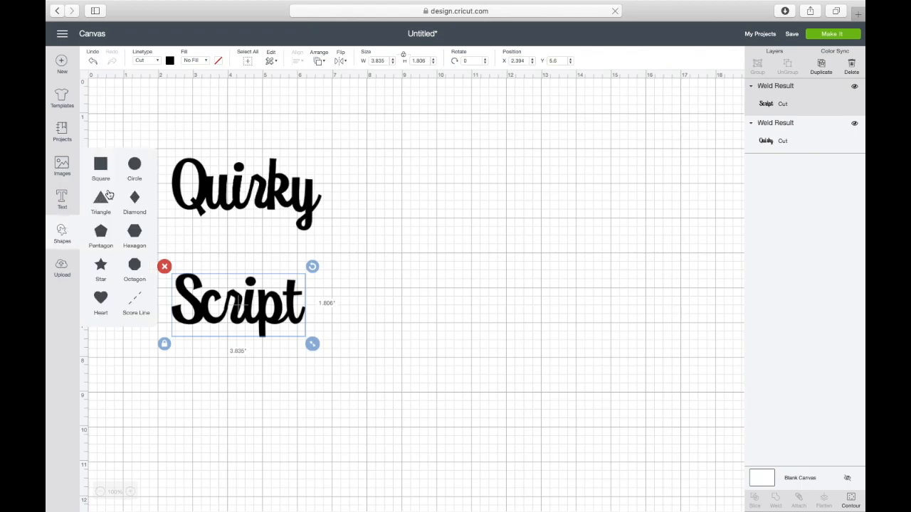
pyautogui.click(135, 167)
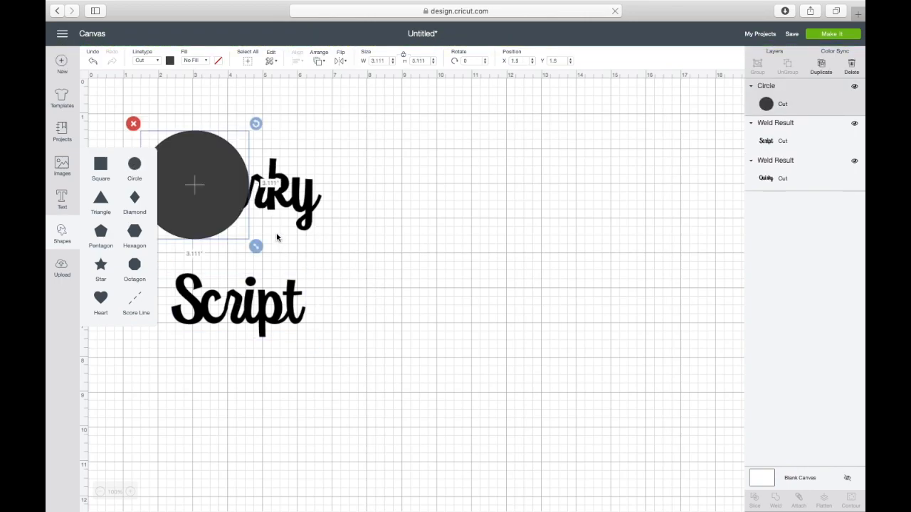
pyautogui.moveTo(255, 246); pyautogui.dragTo(253, 282)
pyautogui.moveTo(155, 268); pyautogui.dragTo(362, 363)
pyautogui.click(755, 499)
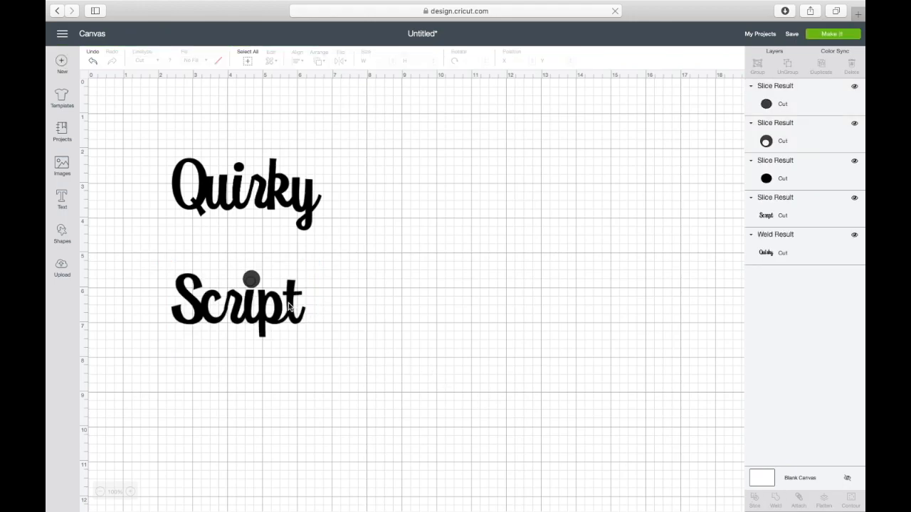
# Pull the slice pieces of "Script" apart and delete the two leftover circle pieces, keeping the black dot.
pyautogui.moveTo(289, 306); pyautogui.dragTo(291, 340)
pyautogui.moveTo(251, 282); pyautogui.dragTo(264, 297)
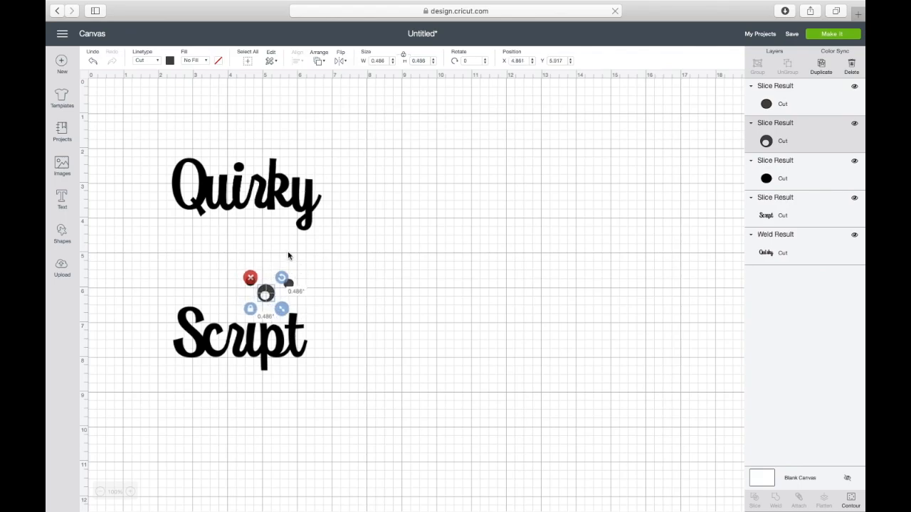
pyautogui.click(289, 265)
pyautogui.click(266, 295)
pyautogui.press('Delete')
pyautogui.click(288, 283)
pyautogui.press('Delete')
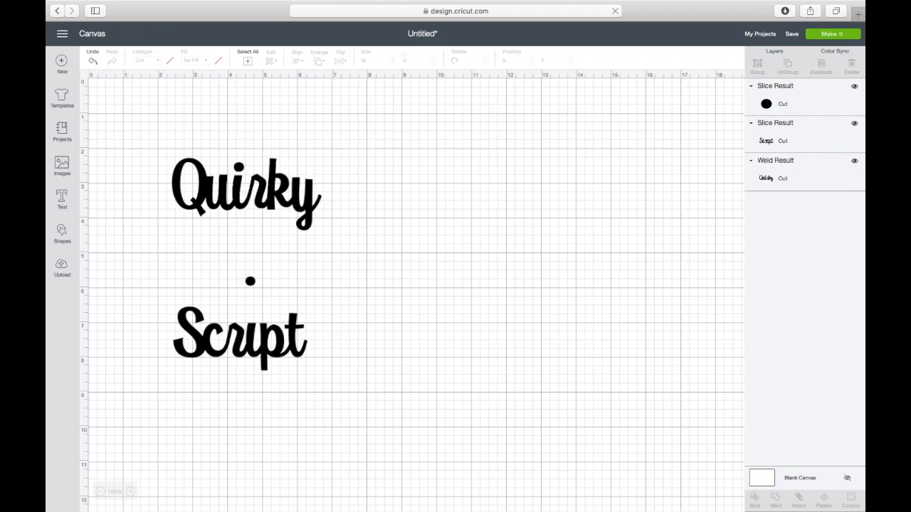
# Weld the dot onto the i of "Script" so they touch, and move the word up beneath "Quirky".
pyautogui.click(251, 281)
pyautogui.moveTo(251, 282); pyautogui.dragTo(254, 322)
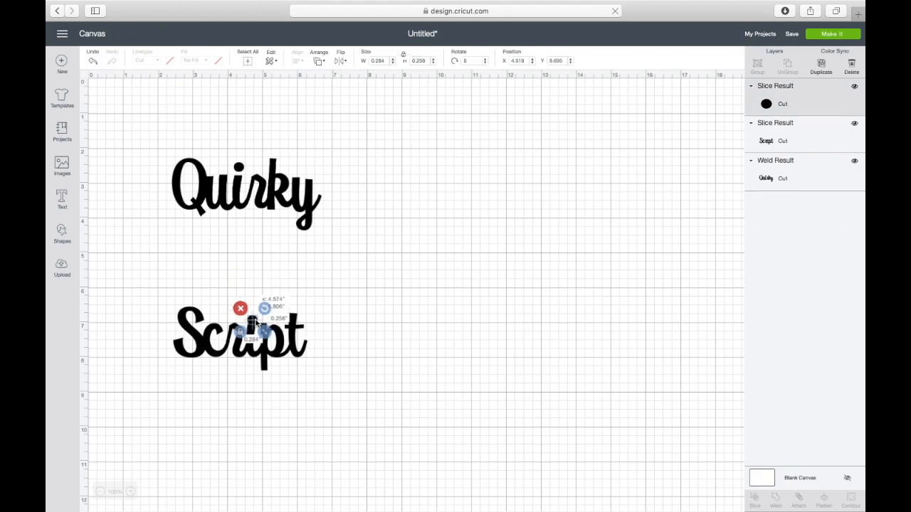
pyautogui.click(346, 302)
pyautogui.moveTo(254, 321); pyautogui.dragTo(254, 322)
pyautogui.click(316, 321)
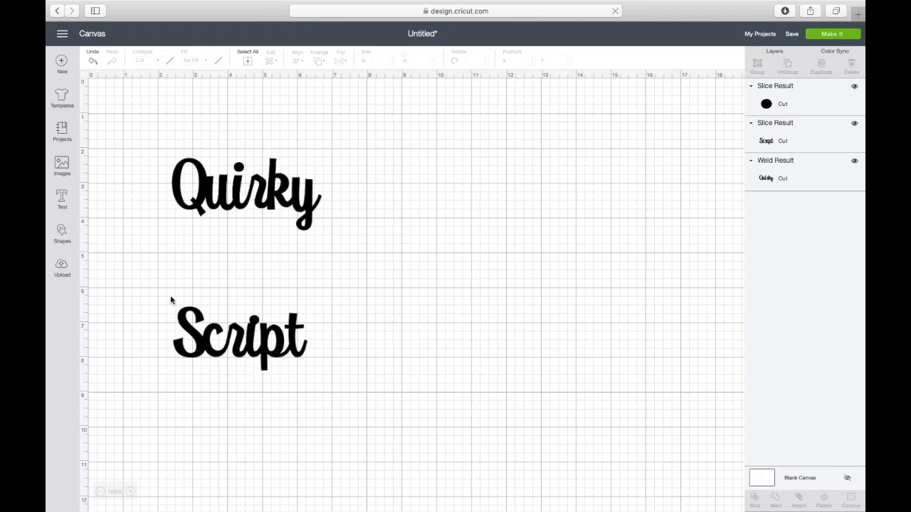
pyautogui.moveTo(158, 294); pyautogui.dragTo(329, 373)
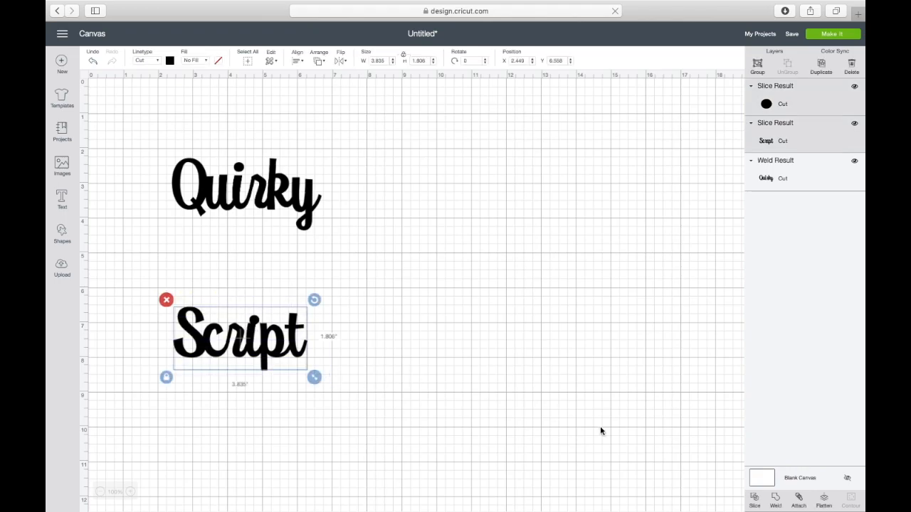
pyautogui.click(776, 500)
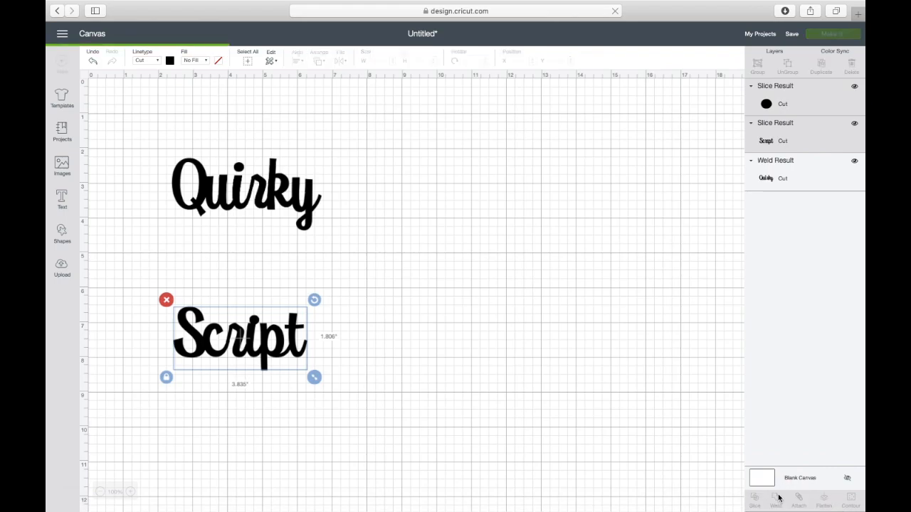
pyautogui.moveTo(239, 347); pyautogui.dragTo(252, 288)
# Place a single circle about 0.46" wide over the dot of the i in "Quirky" and slice the word with it.
pyautogui.click(62, 235)
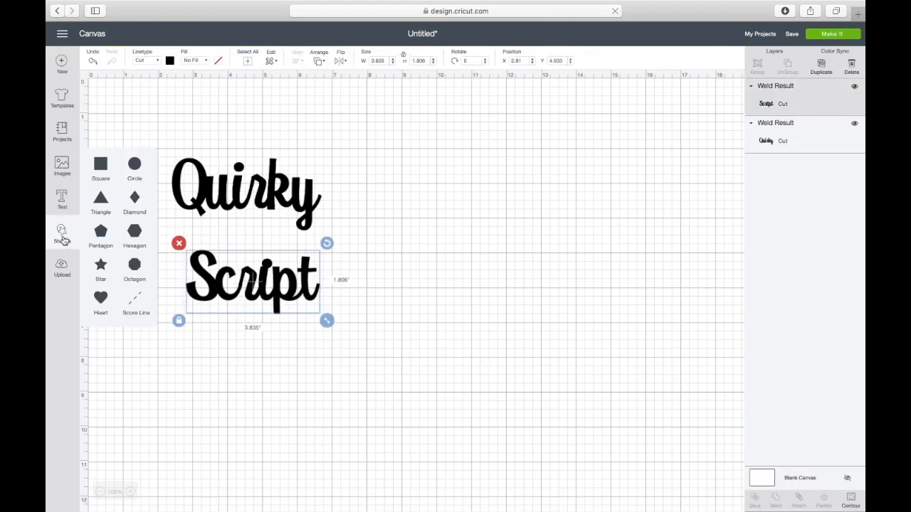
pyautogui.click(135, 165)
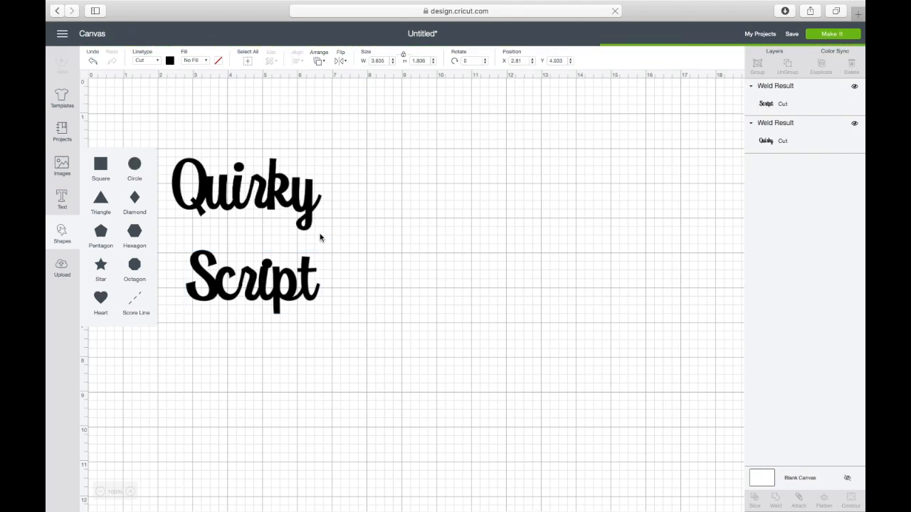
pyautogui.click(134, 165)
pyautogui.moveTo(290, 279); pyautogui.dragTo(181, 171)
pyautogui.moveTo(166, 157); pyautogui.dragTo(239, 165)
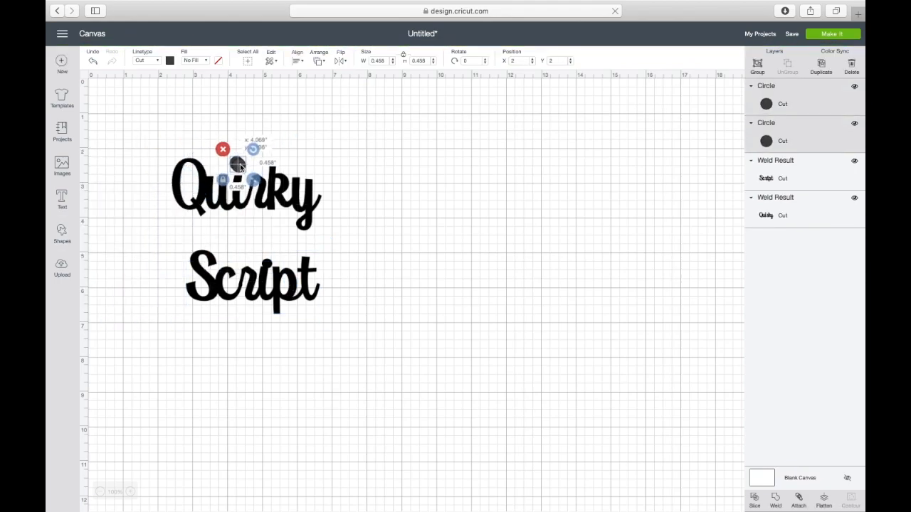
pyautogui.click(239, 164)
pyautogui.click(239, 164)
pyautogui.press('Delete')
pyautogui.click(239, 165)
pyautogui.moveTo(158, 143); pyautogui.dragTo(335, 237)
pyautogui.click(755, 500)
# Delete the leftover circle pieces from the slice and weld the dot onto the i of "Quirky".
pyautogui.moveTo(274, 189); pyautogui.dragTo(377, 193)
pyautogui.moveTo(239, 165); pyautogui.dragTo(225, 188)
pyautogui.moveTo(240, 168); pyautogui.dragTo(436, 218)
pyautogui.press('Delete')
pyautogui.click(225, 189)
pyautogui.press('Delete')
pyautogui.click(775, 500)
# Position "Script" so it overlaps the lower edge of "Quirky", at about X 3.24", Y 3.74".
pyautogui.moveTo(350, 199); pyautogui.dragTo(250, 193)
pyautogui.moveTo(260, 278); pyautogui.dragTo(277, 234)
pyautogui.click(373, 251)
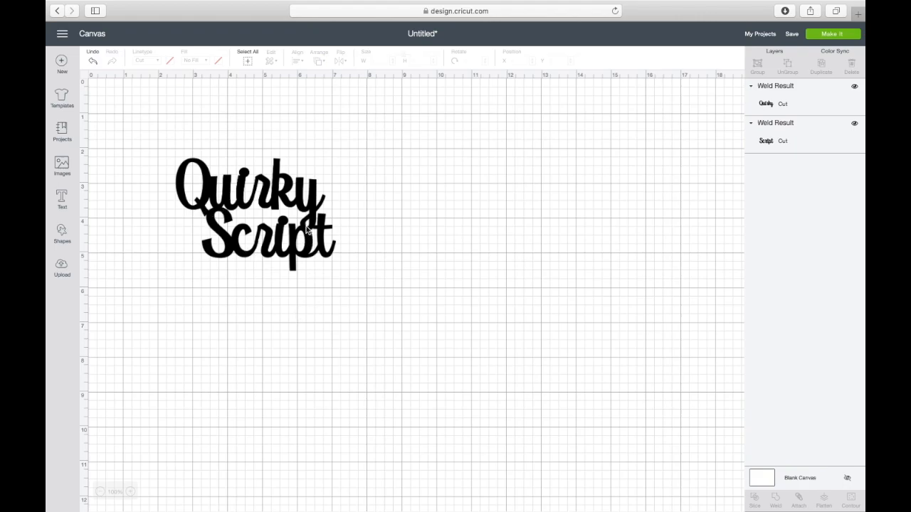
pyautogui.press('super+z')
pyautogui.moveTo(313, 242); pyautogui.dragTo(310, 243)
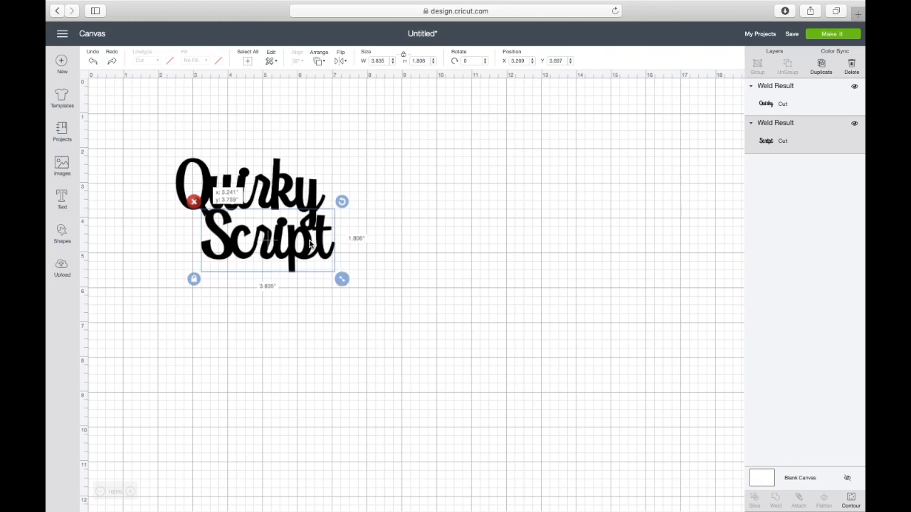
pyautogui.moveTo(310, 243); pyautogui.dragTo(309, 242)
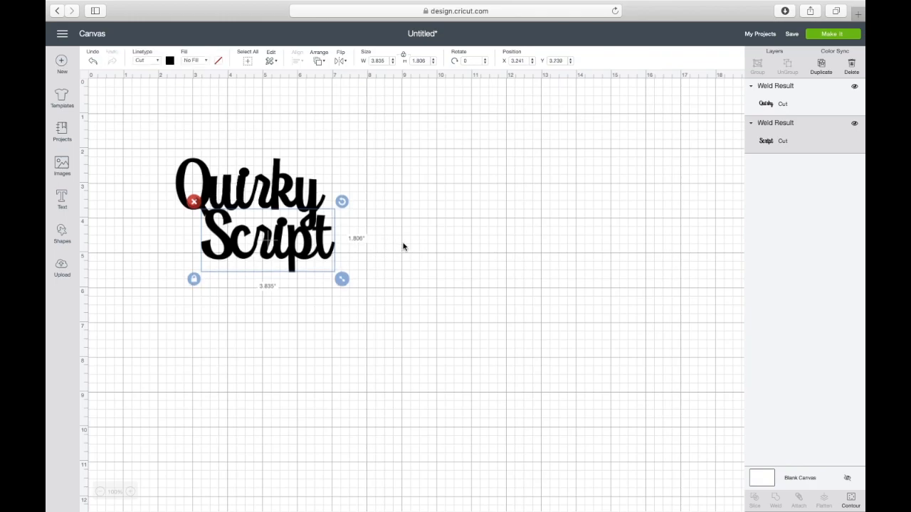
# Weld the overlapping words "Quirky" and "Script" into a single shape.
pyautogui.click(403, 246)
pyautogui.moveTo(281, 184); pyautogui.dragTo(392, 285)
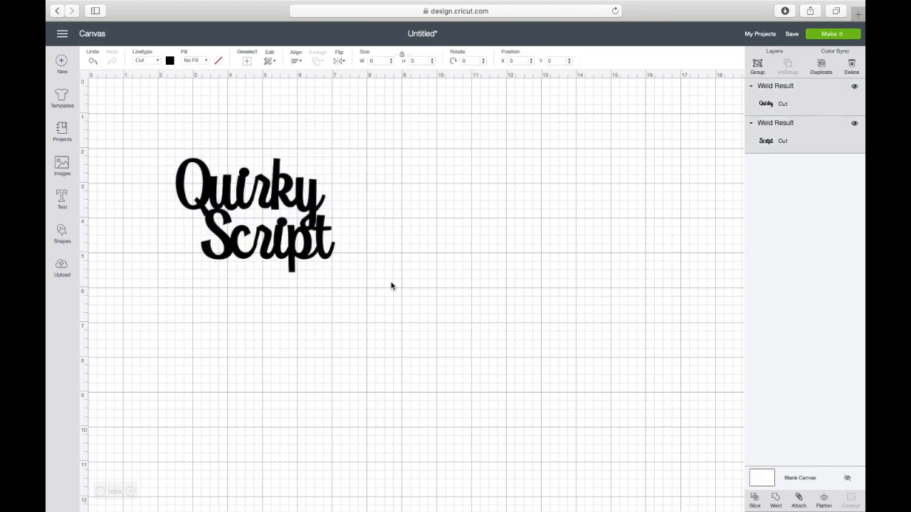
pyautogui.click(776, 500)
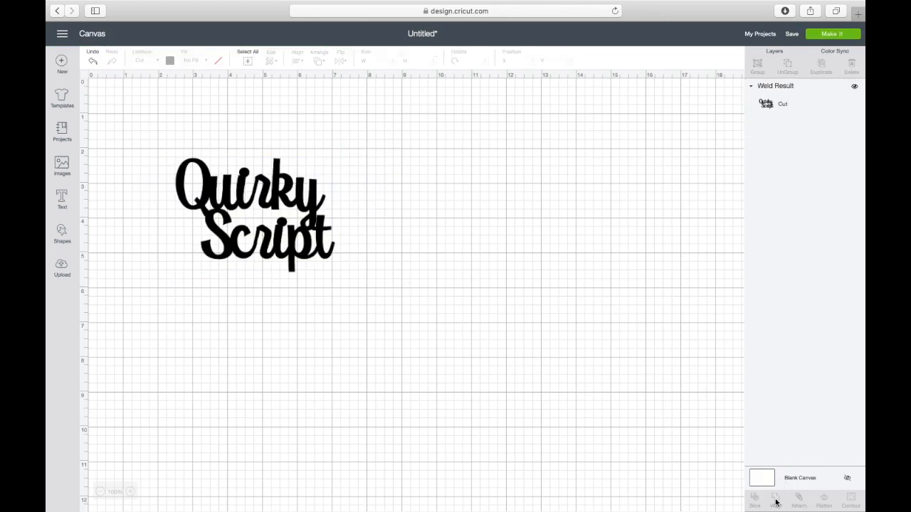
# Set the width of the welded "Quirky Script" design to 7.5" with its proportions locked.
pyautogui.click(287, 201)
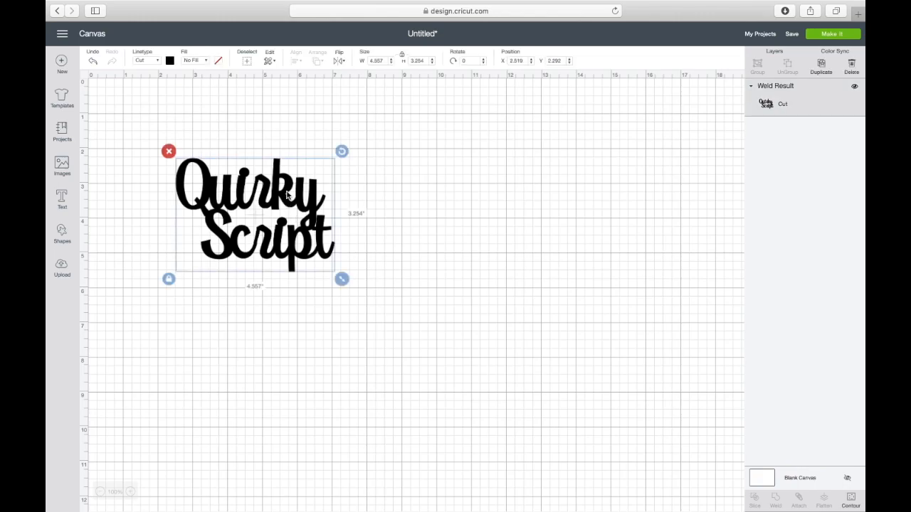
pyautogui.moveTo(382, 61); pyautogui.dragTo(362, 61)
pyautogui.write('7.5')
pyautogui.press('Return')
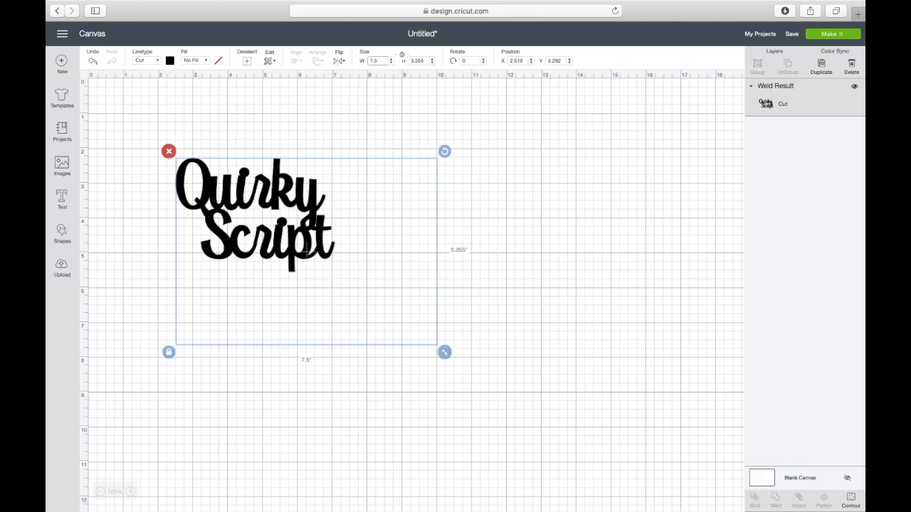
# Move the design to about X 8.55", Y 1.51" and send the project to be made.
pyautogui.moveTo(340, 218); pyautogui.dragTo(552, 190)
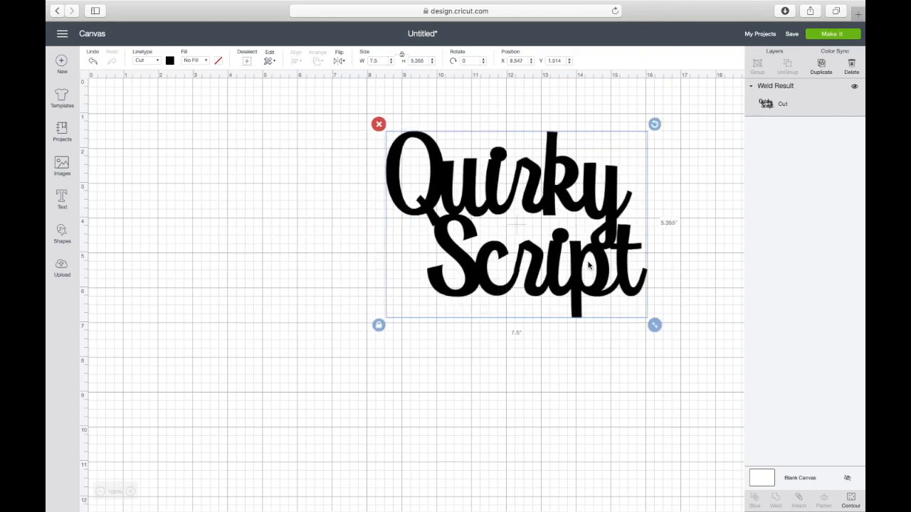
pyautogui.click(829, 37)
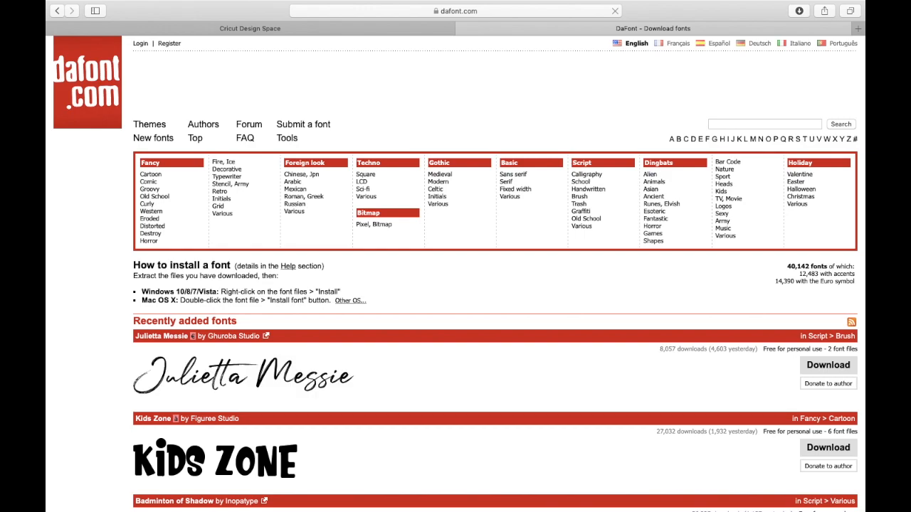
# Search the DaFont website for "october twilight".
pyautogui.click(735, 122)
pyautogui.write('october l')
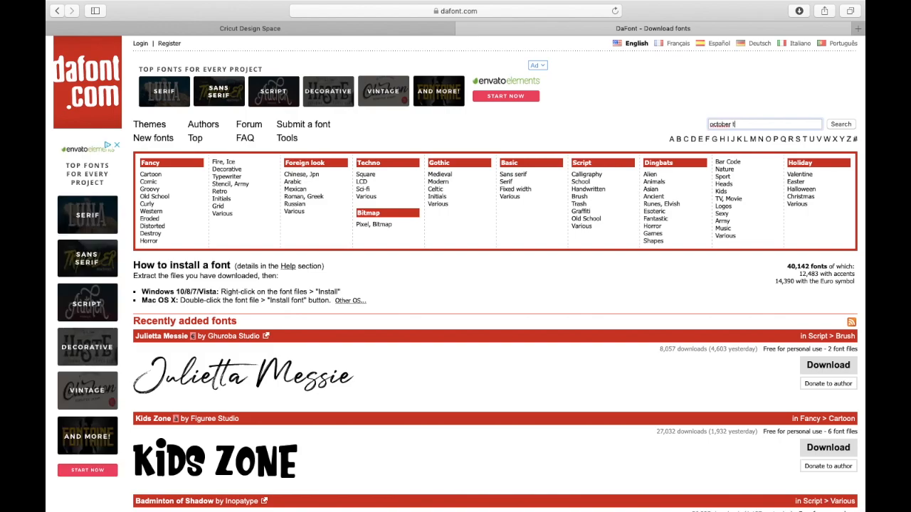
pyautogui.write('wilight')
pyautogui.press('Return')
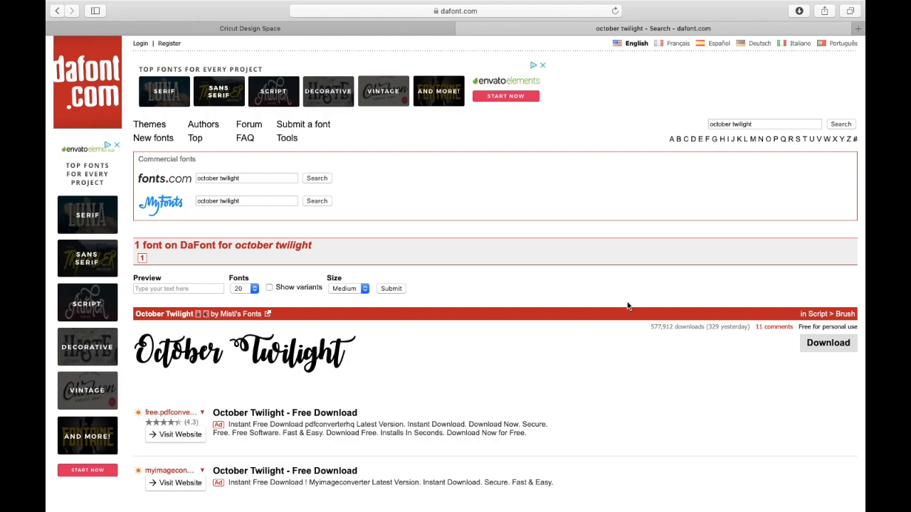
# Download the October Twilight font and show the list of downloaded files.
pyautogui.click(825, 346)
pyautogui.click(799, 11)
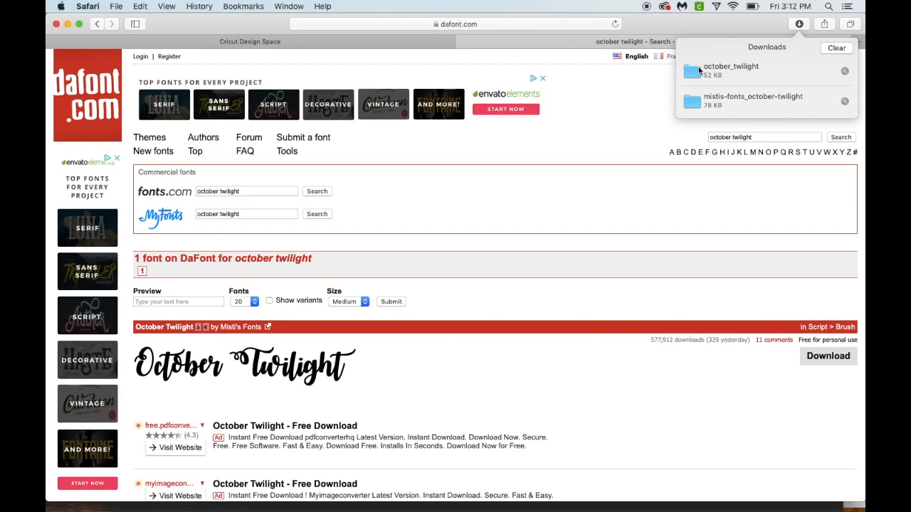
# Install the October Twilight.ttf font from the downloaded october_twilight folder.
pyautogui.doubleClick(697, 64)
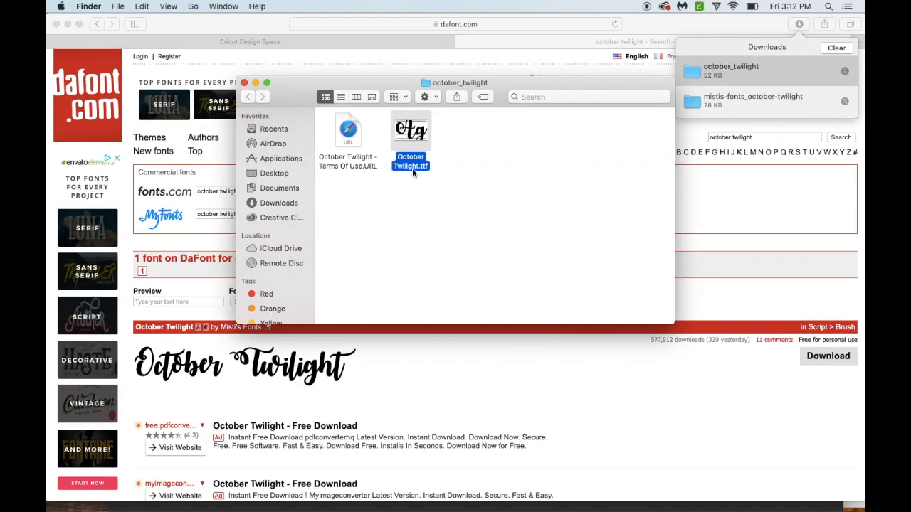
pyautogui.doubleClick(415, 135)
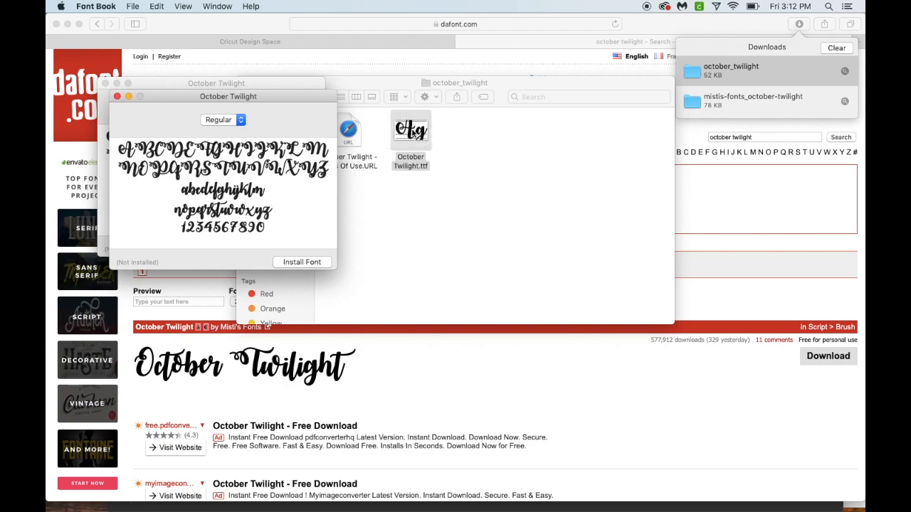
pyautogui.click(307, 263)
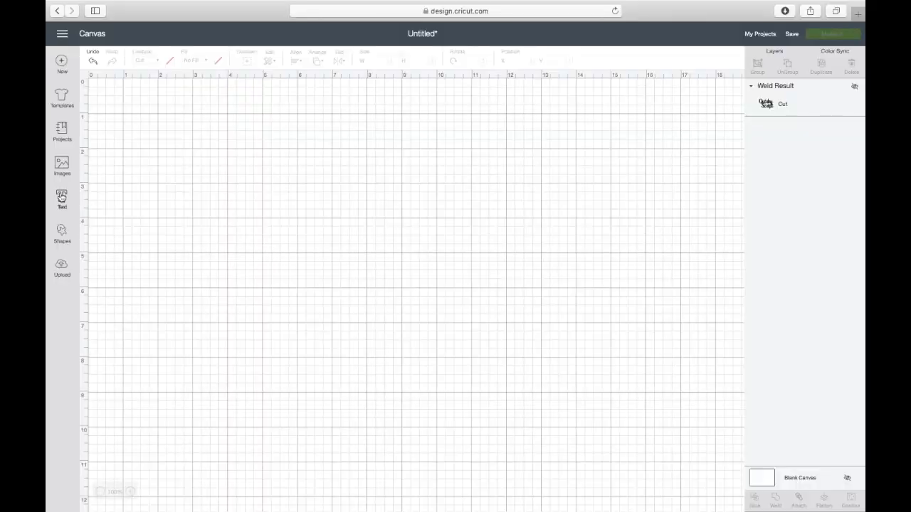
# In Cricut Design Space, add the text "October Twilight" on two lines and move it to about X 3.16", Y 3.25".
pyautogui.click(61, 197)
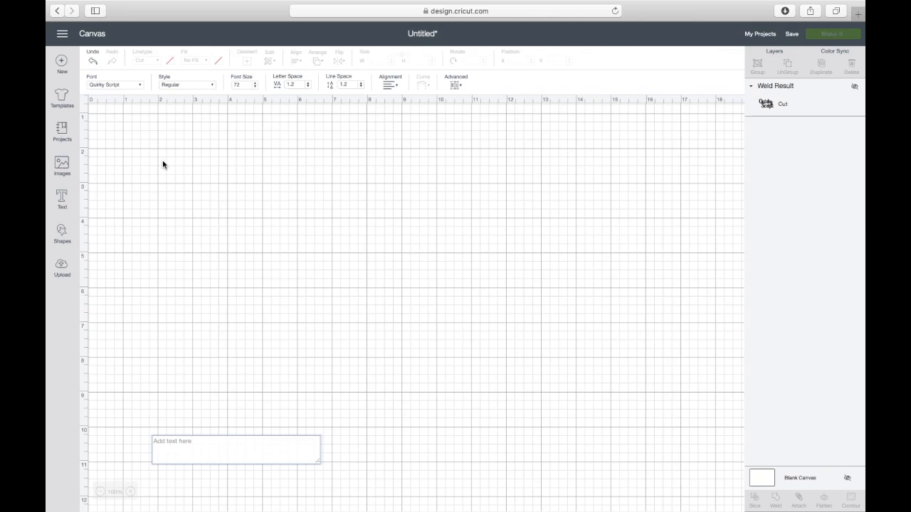
pyautogui.write('Octobe')
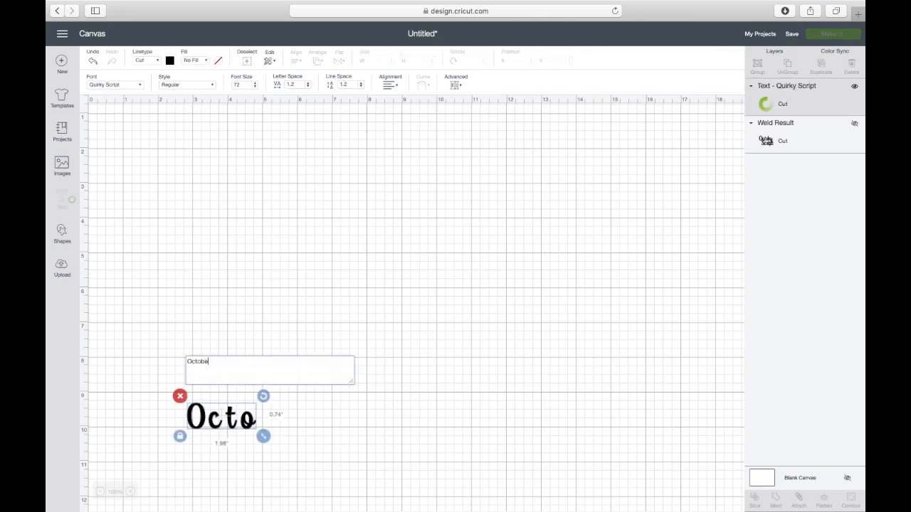
pyautogui.write('r Twilight')
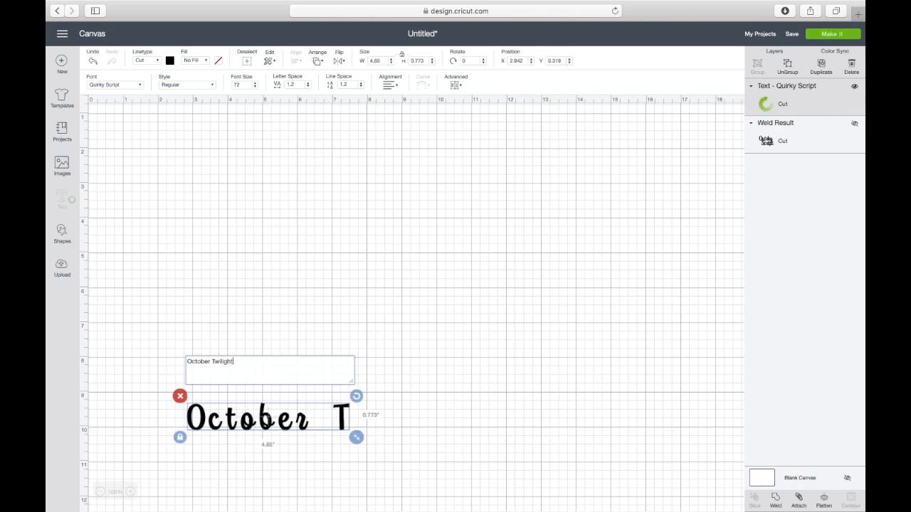
pyautogui.click(212, 362)
pyautogui.press('Return')
pyautogui.moveTo(256, 426); pyautogui.dragTo(268, 211)
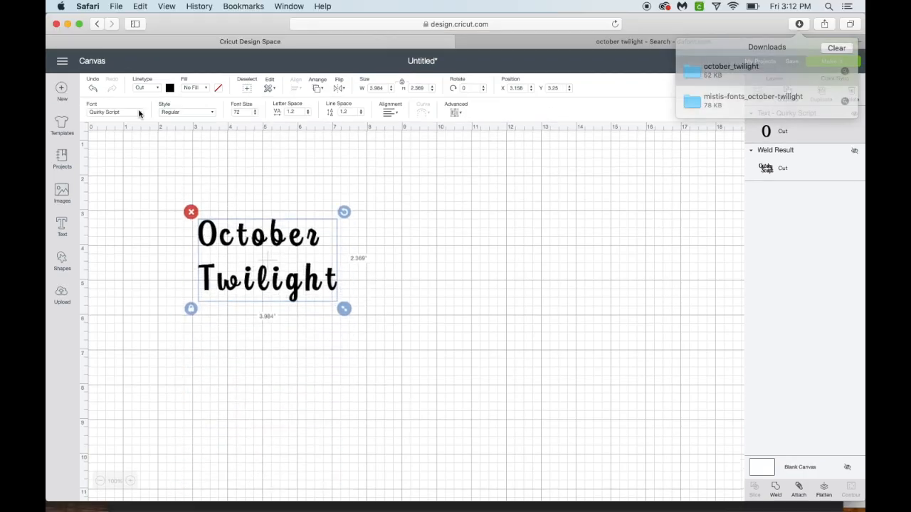
# Set the text's font to October Twilight and enlarge the lettering to about 7.74" by 3.75".
pyautogui.click(136, 112)
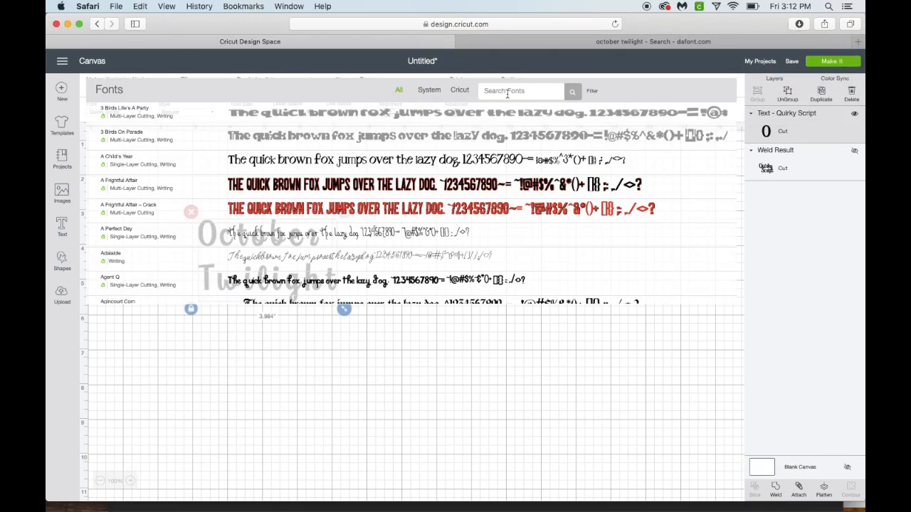
pyautogui.write('october')
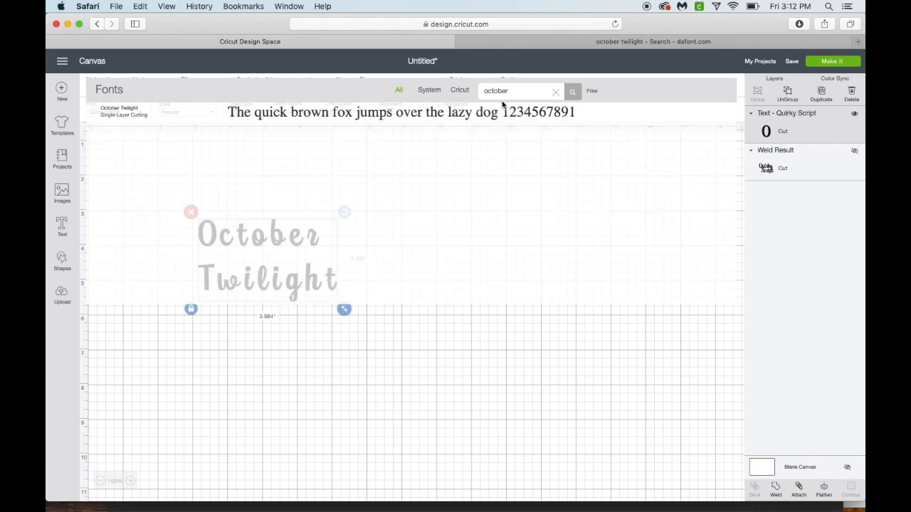
pyautogui.click(397, 118)
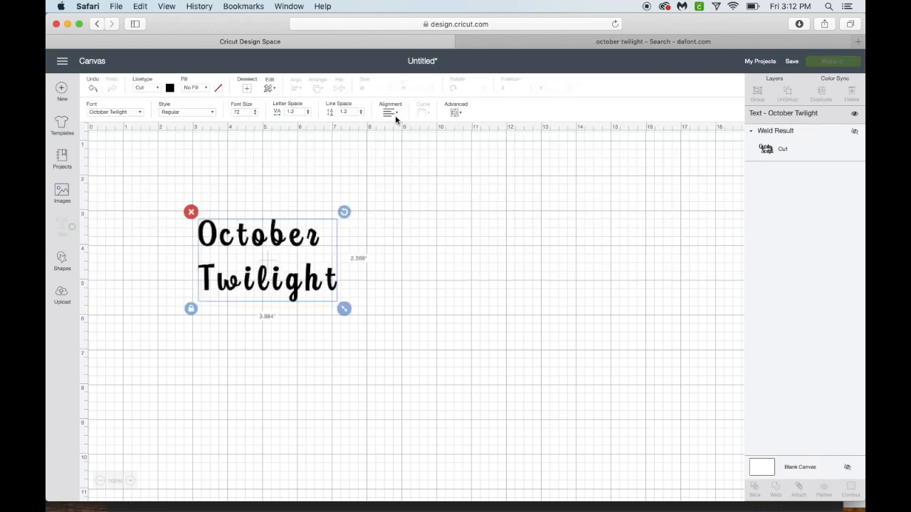
pyautogui.moveTo(438, 339); pyautogui.dragTo(474, 357)
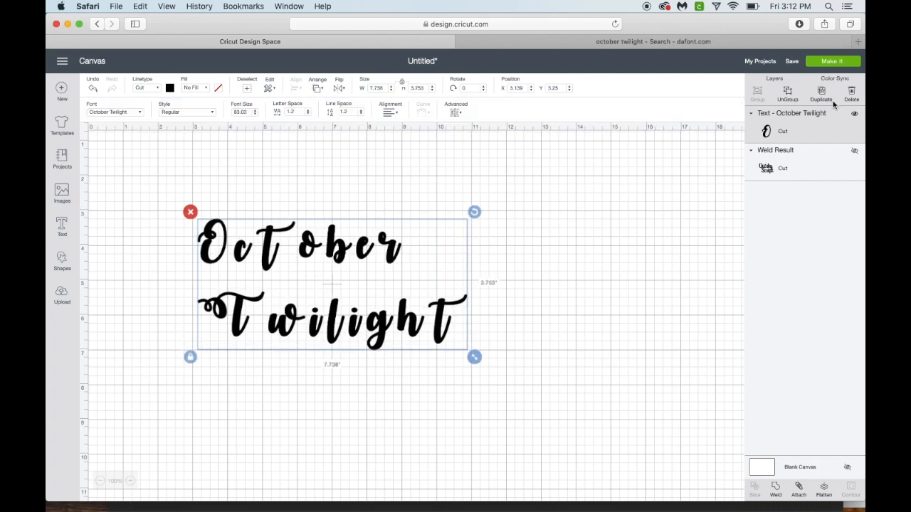
# Ungroup the text, slide the letters of "October" together so they overlap, and weld the word.
pyautogui.click(788, 95)
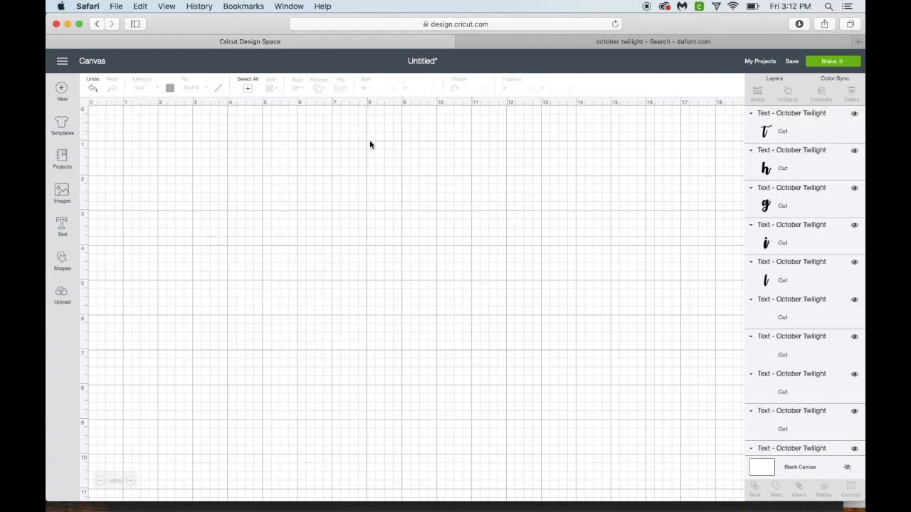
pyautogui.moveTo(244, 253)
pyautogui.mouseDown()
pyautogui.moveTo(233, 253)
pyautogui.moveTo(260, 258)
pyautogui.moveTo(243, 258)
pyautogui.mouseUp()
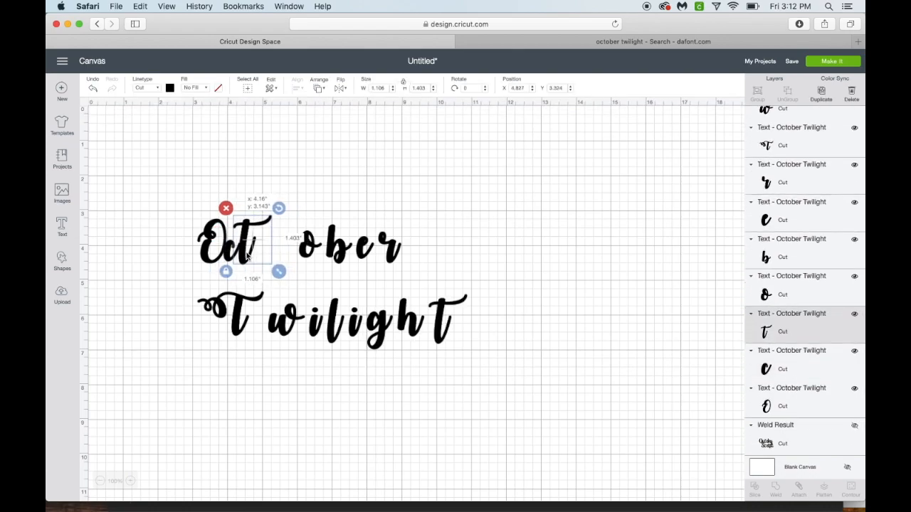
pyautogui.moveTo(297, 251); pyautogui.dragTo(252, 253)
pyautogui.moveTo(337, 252); pyautogui.dragTo(278, 252)
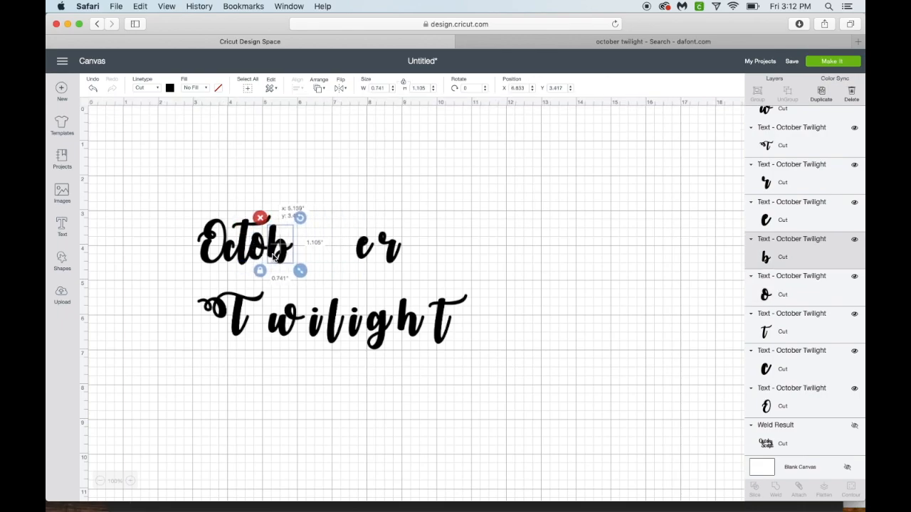
pyautogui.moveTo(366, 253); pyautogui.dragTo(300, 253)
pyautogui.moveTo(389, 247); pyautogui.dragTo(316, 251)
pyautogui.moveTo(187, 207); pyautogui.dragTo(337, 278)
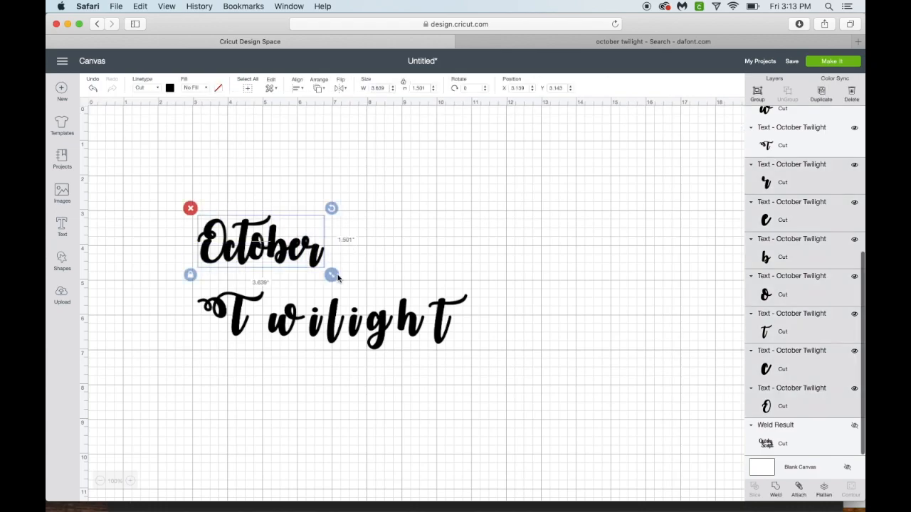
pyautogui.click(775, 490)
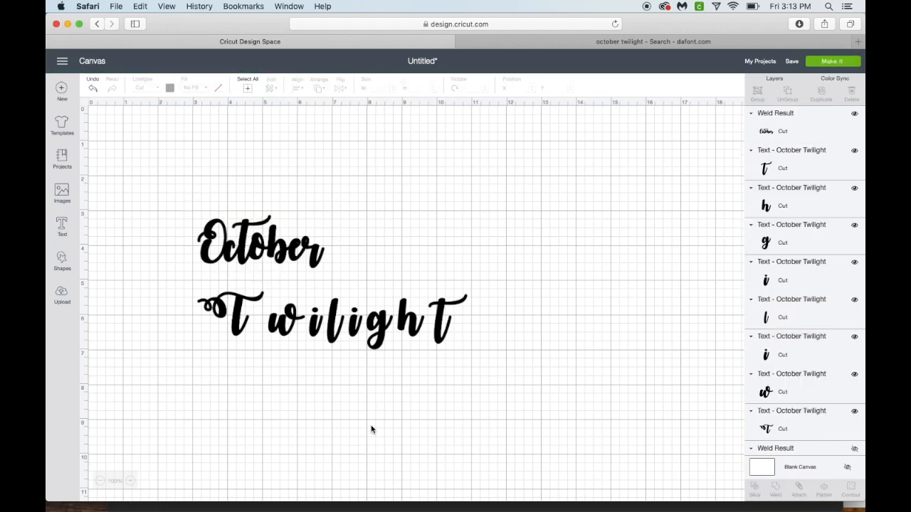
# Move the "w" against the "T" of "Twilight" and set the first "i" aside at about X 9.59", Y 2.78".
pyautogui.click(289, 334)
pyautogui.moveTo(289, 334); pyautogui.dragTo(432, 227)
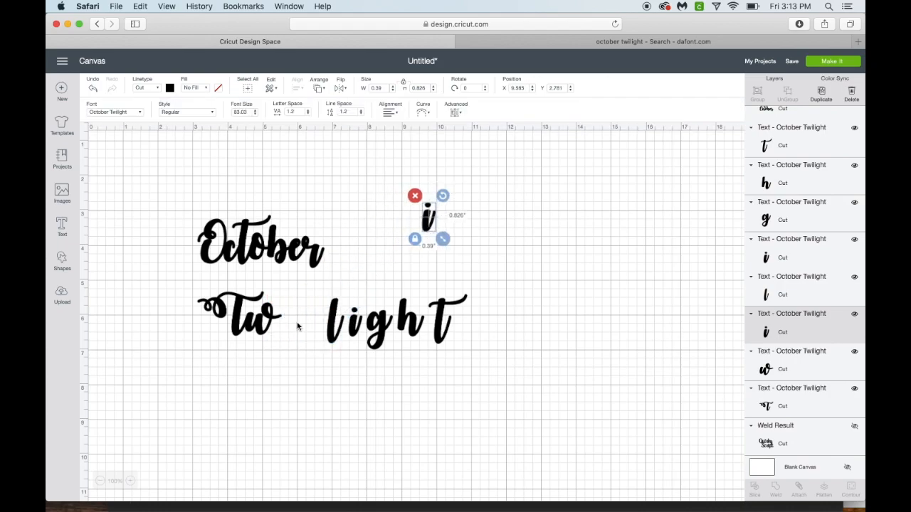
# Add a small circle over the dot of the separated "i" and slice the letter with it.
pyautogui.click(62, 261)
pyautogui.click(134, 196)
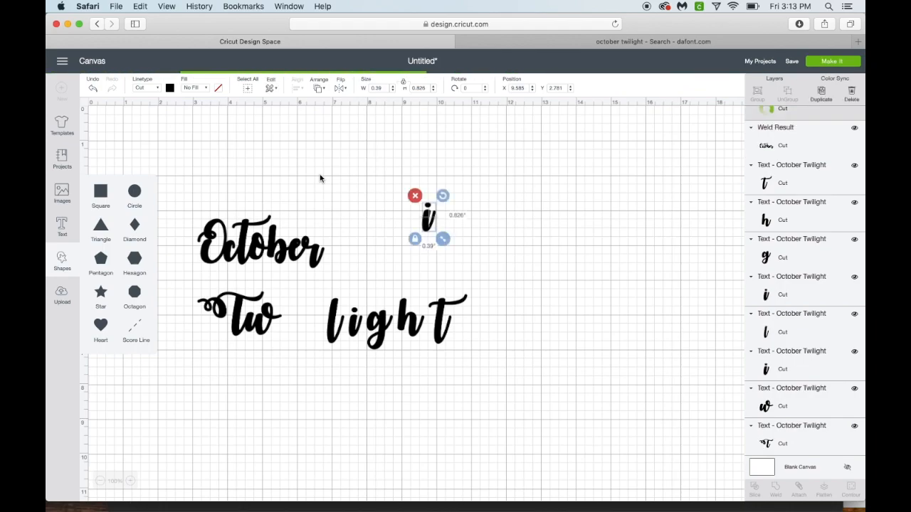
pyautogui.moveTo(285, 302); pyautogui.dragTo(449, 246)
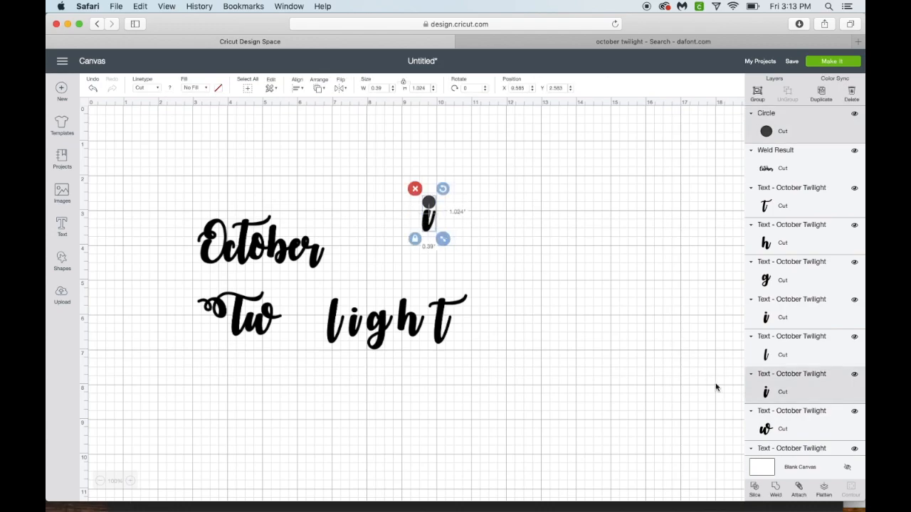
pyautogui.click(754, 489)
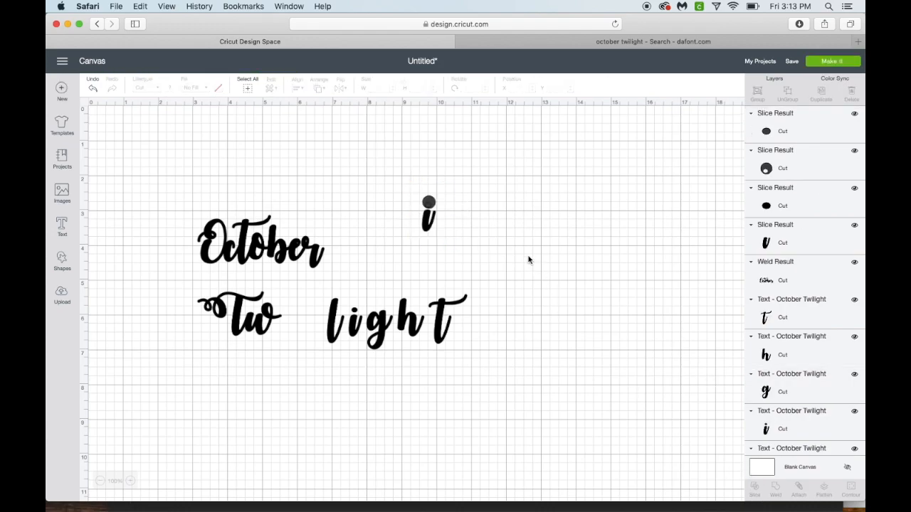
# Bring the sliced stem and dot of the "i" together so they touch, and weld them into one letter.
pyautogui.moveTo(428, 221)
pyautogui.mouseDown()
pyautogui.moveTo(420, 238)
pyautogui.moveTo(429, 212)
pyautogui.moveTo(424, 228)
pyautogui.mouseUp()
pyautogui.click(461, 239)
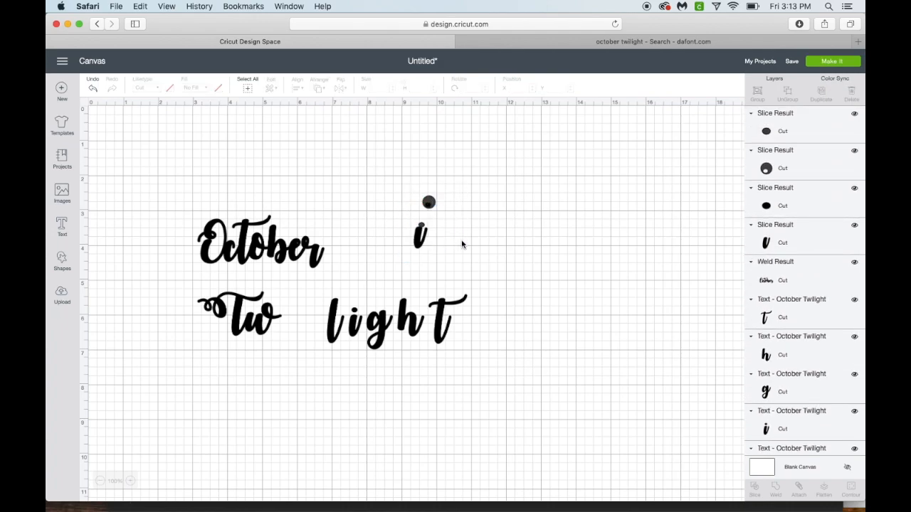
pyautogui.click(412, 225)
pyautogui.click(775, 491)
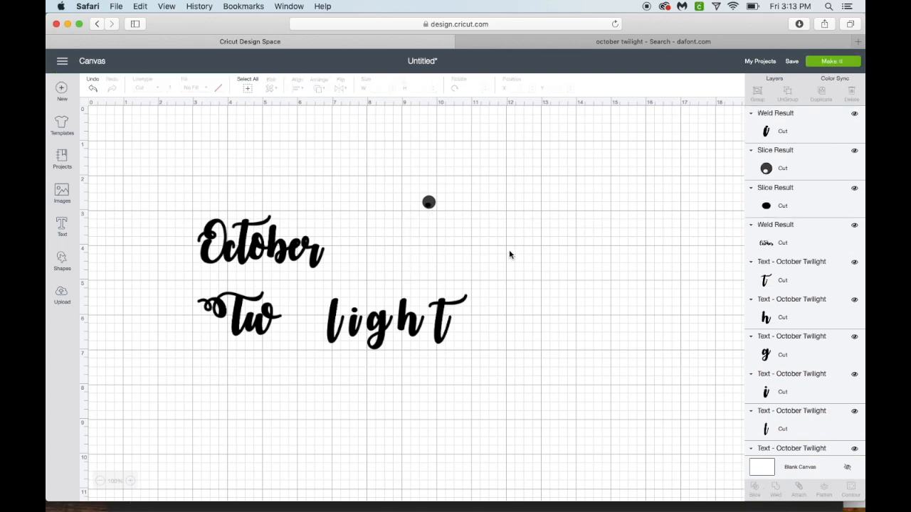
# Delete the leftover circle and dot pieces and place the welded "i" against the "w" of "Twilight".
pyautogui.click(428, 204)
pyautogui.press('Delete')
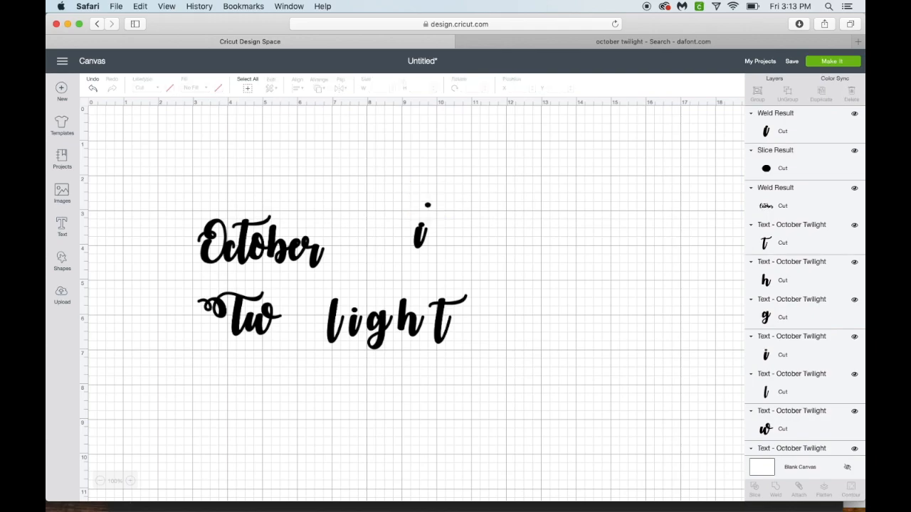
pyautogui.click(427, 207)
pyautogui.press('Delete')
pyautogui.moveTo(421, 235); pyautogui.dragTo(283, 318)
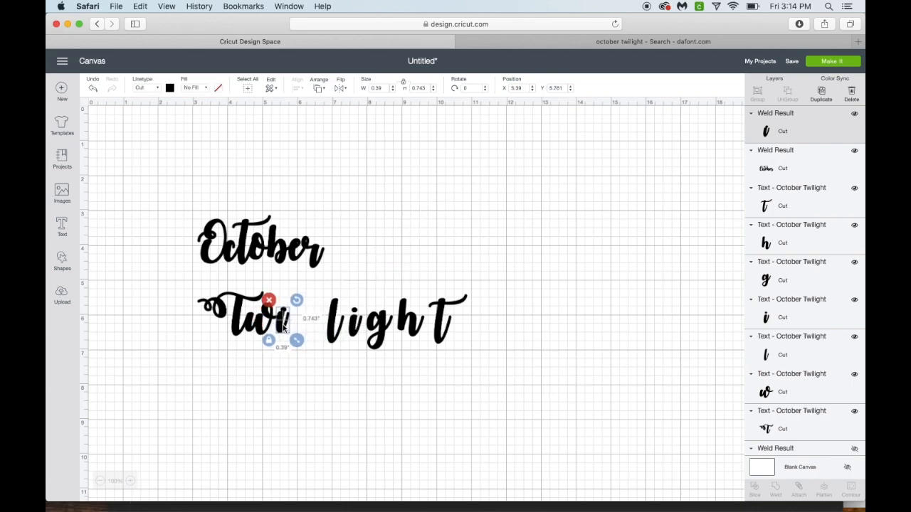
# Replace the second "i" of "Twilight" with a duplicate of the welded "i", and move the "l" against the first "i".
pyautogui.click(358, 325)
pyautogui.press('Delete')
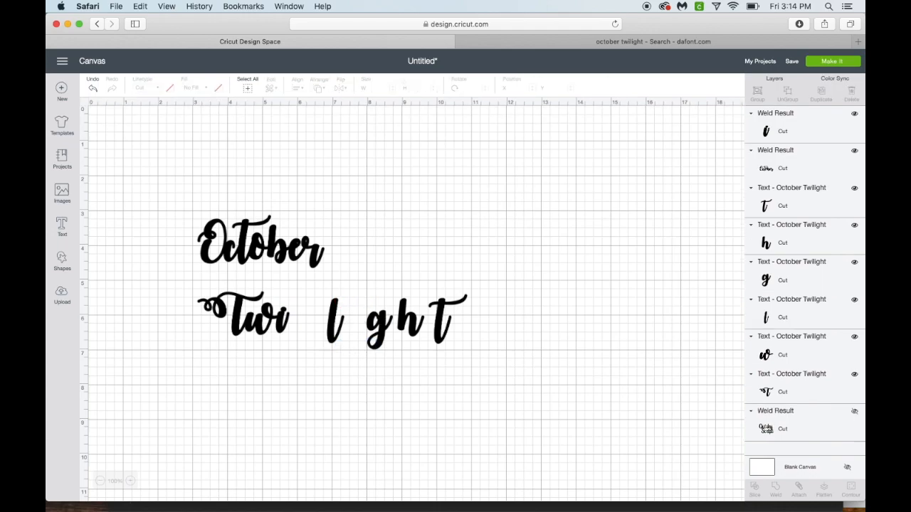
pyautogui.click(281, 328)
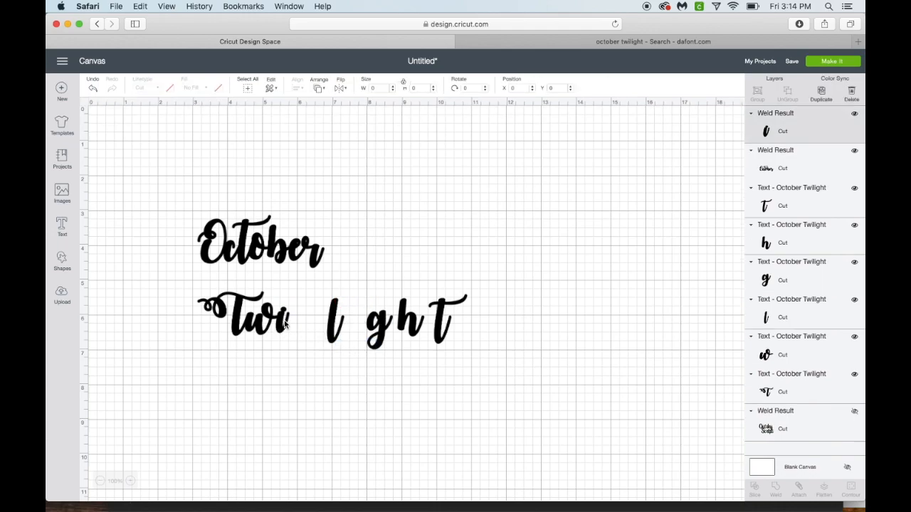
pyautogui.click(820, 95)
pyautogui.moveTo(307, 340); pyautogui.dragTo(293, 322)
pyautogui.moveTo(362, 325); pyautogui.dragTo(331, 325)
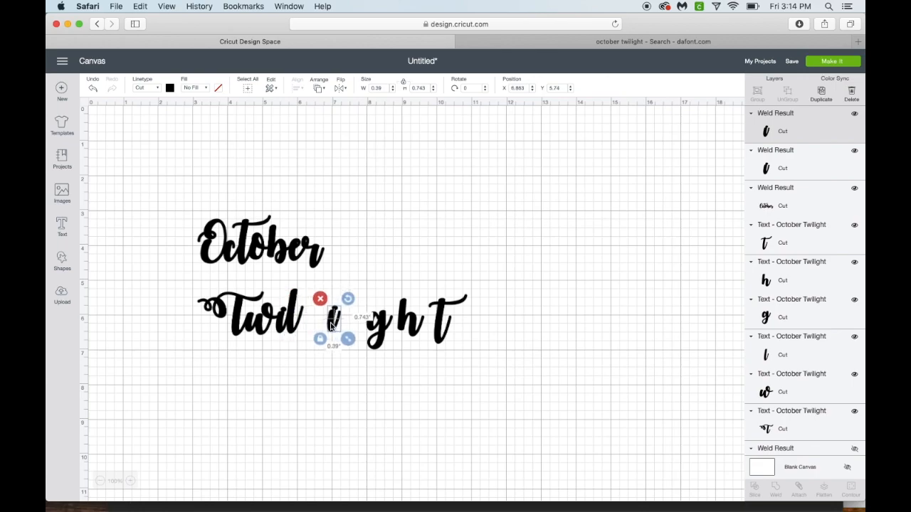
# Weld the letters "Twil" together and move the piece to about X 2.35", Y 5.31".
pyautogui.click(191, 295)
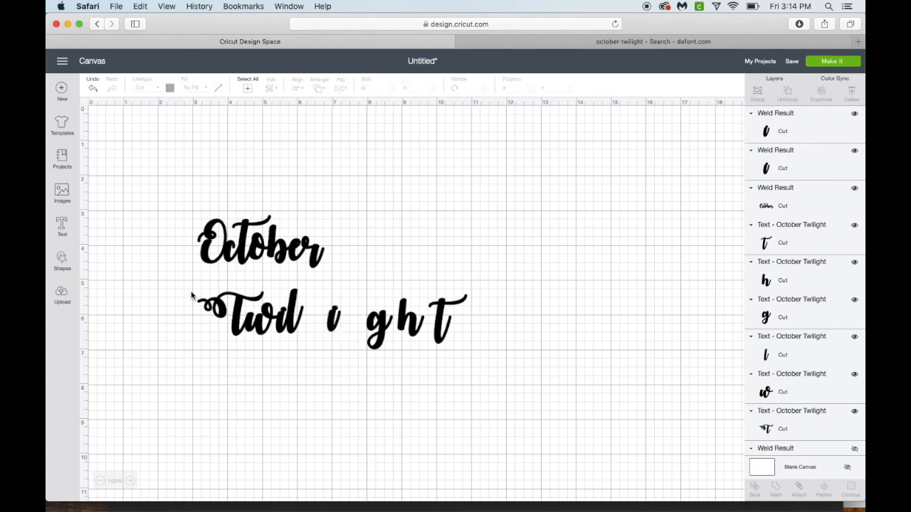
pyautogui.moveTo(205, 298); pyautogui.dragTo(312, 342)
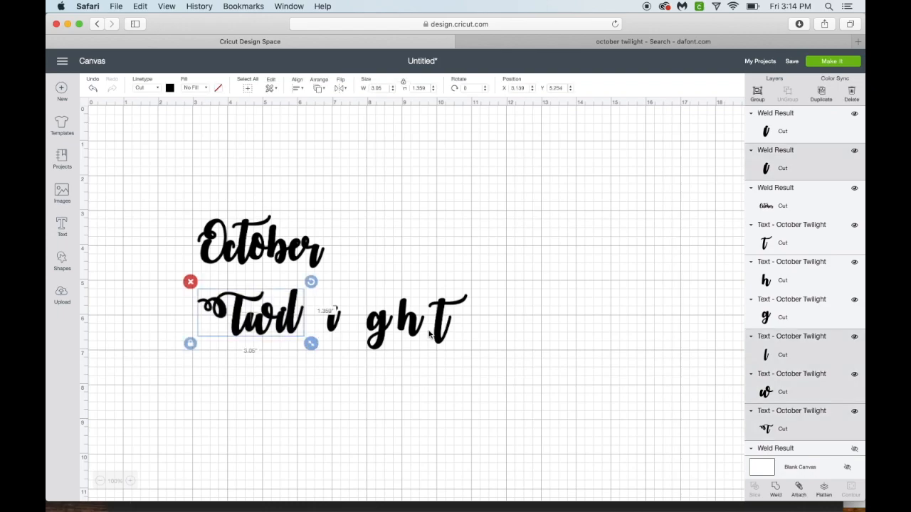
pyautogui.click(776, 490)
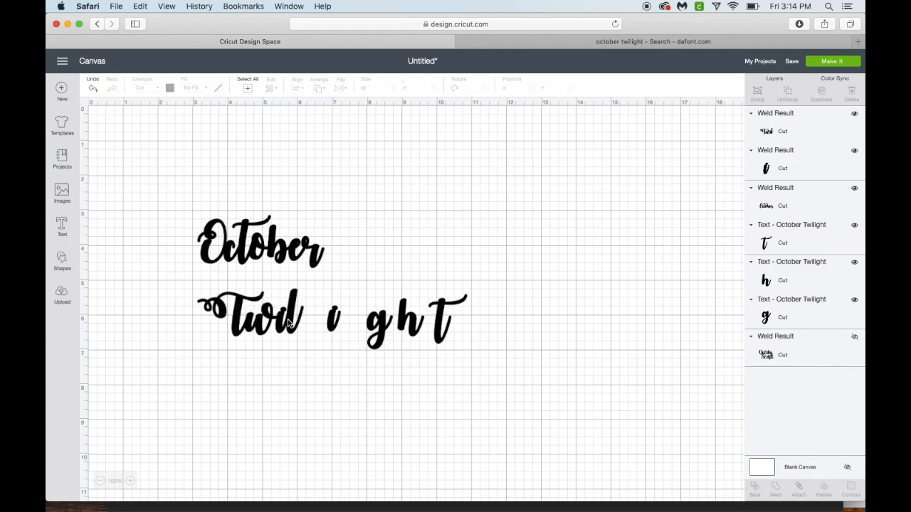
pyautogui.moveTo(288, 322); pyautogui.dragTo(274, 322)
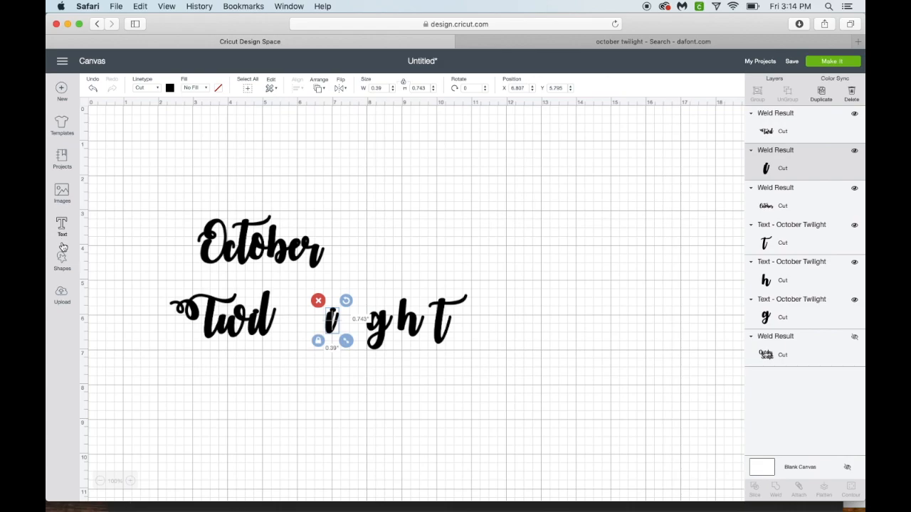
# Add a circle about 0.4" in diameter and place it over the end stroke of the "l" in "Twil".
pyautogui.click(62, 262)
pyautogui.click(136, 194)
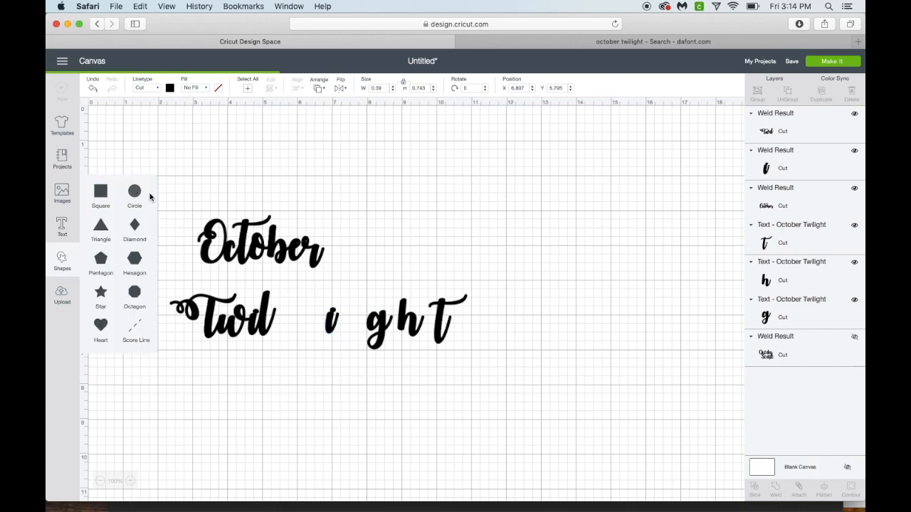
pyautogui.moveTo(325, 343); pyautogui.dragTo(282, 321)
pyautogui.click(283, 349)
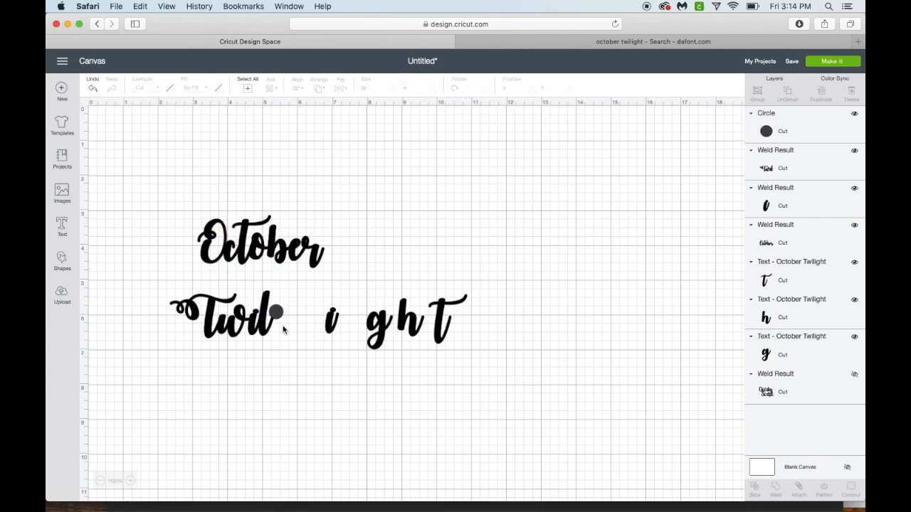
pyautogui.moveTo(279, 312); pyautogui.dragTo(280, 316)
pyautogui.click(289, 356)
# Slice the circle out of "Twil" to trim the end stroke of the "l" and delete the leftover slice pieces.
pyautogui.moveTo(168, 292); pyautogui.dragTo(291, 360)
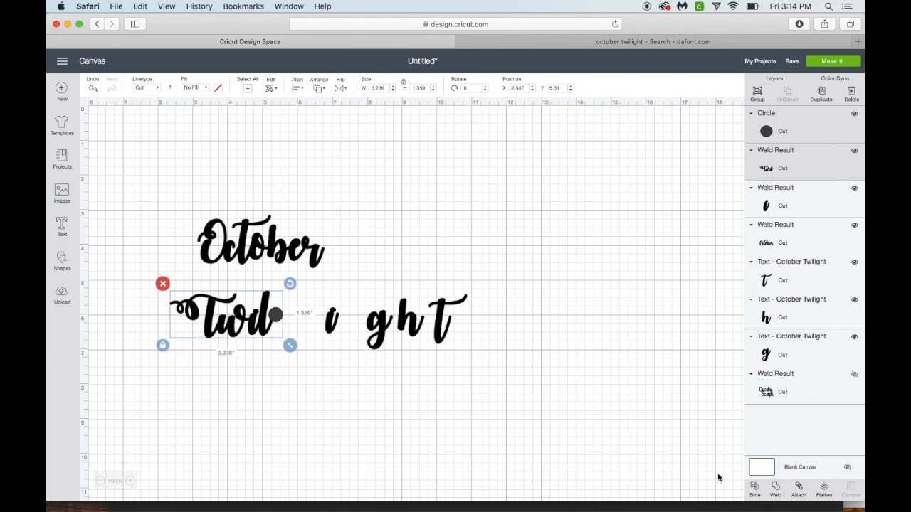
pyautogui.click(760, 493)
pyautogui.moveTo(233, 342); pyautogui.dragTo(208, 390)
pyautogui.click(279, 319)
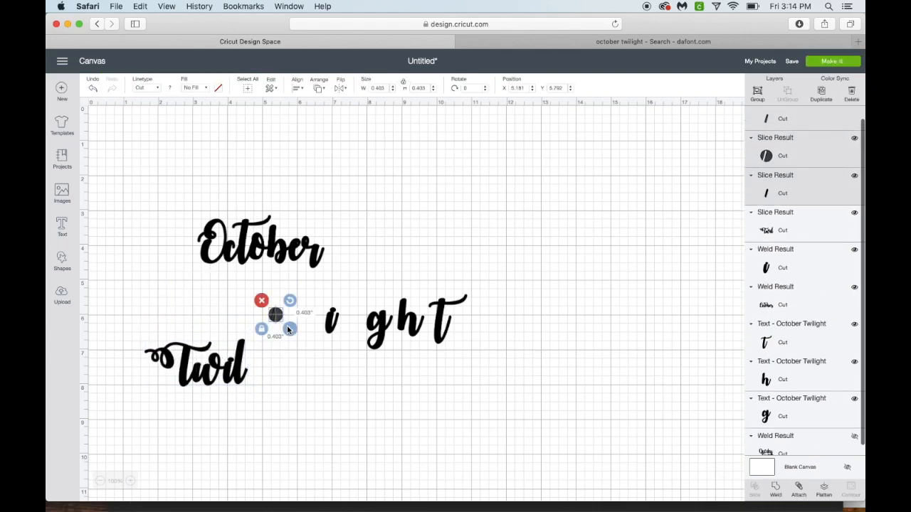
pyautogui.press('Delete')
# Move the trimmed "Twil" back beneath "October" and place the second "i" against its "l".
pyautogui.click(225, 370)
pyautogui.moveTo(225, 370); pyautogui.dragTo(257, 325)
pyautogui.click(330, 321)
pyautogui.moveTo(330, 322); pyautogui.dragTo(281, 329)
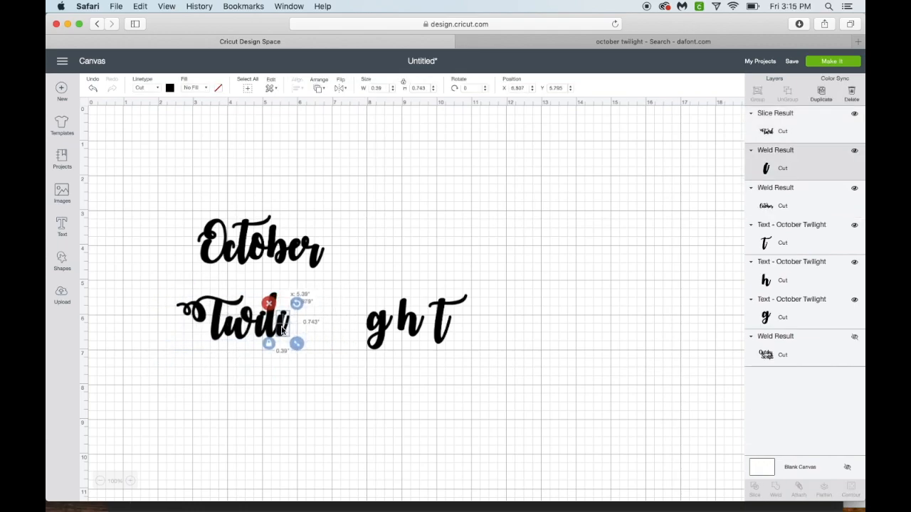
pyautogui.click(338, 358)
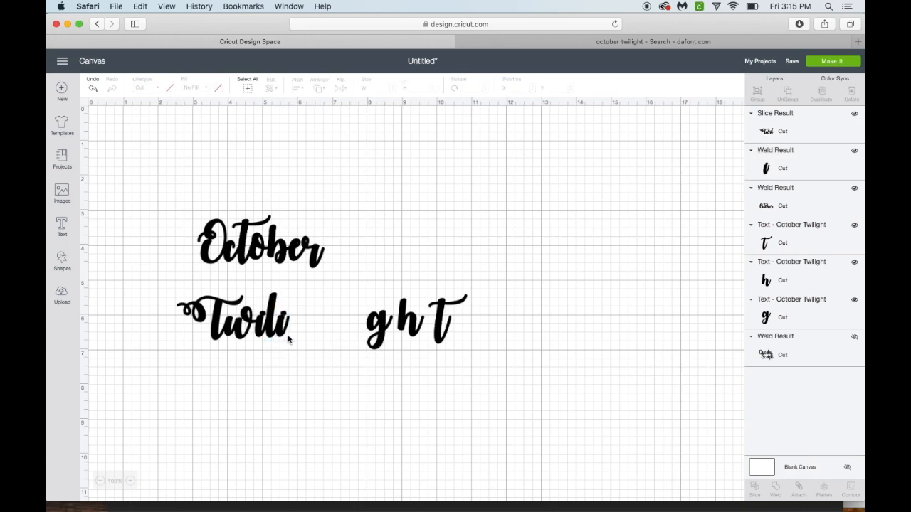
# Complete "Twilight" by placing the "g", "h" and "t" so that each touches the letter before it.
pyautogui.moveTo(379, 350); pyautogui.dragTo(296, 350)
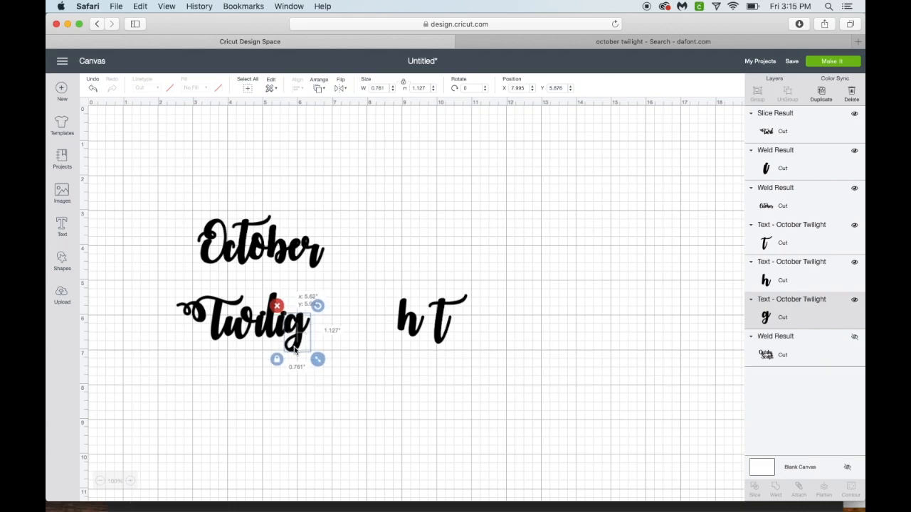
pyautogui.moveTo(414, 325); pyautogui.dragTo(321, 325)
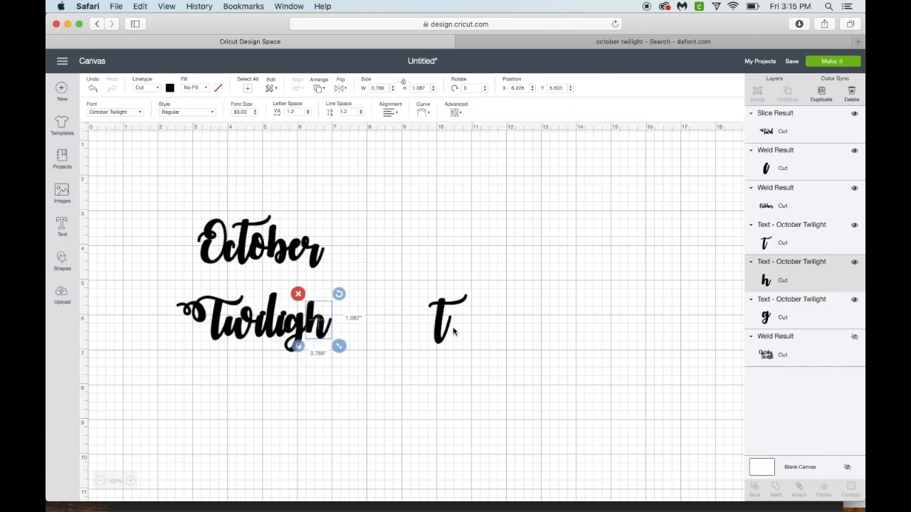
pyautogui.click(442, 339)
pyautogui.moveTo(420, 339); pyautogui.dragTo(332, 331)
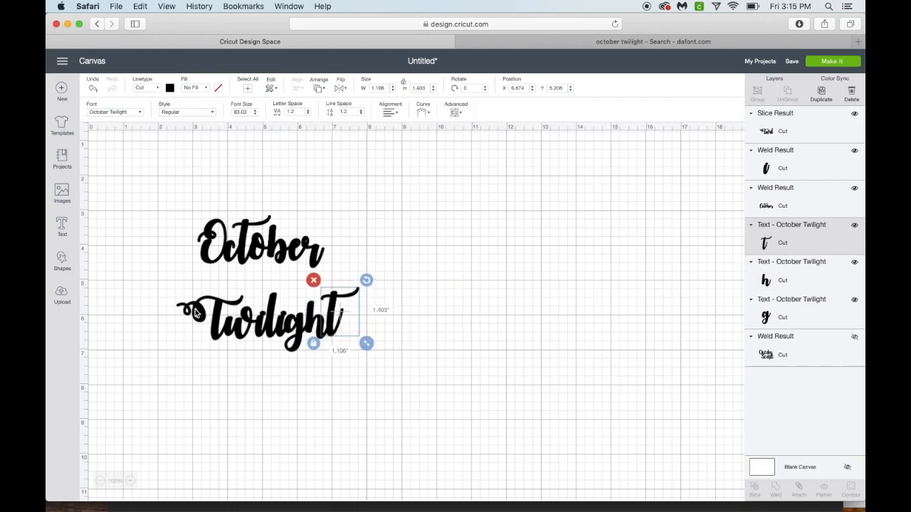
pyautogui.click(162, 291)
pyautogui.moveTo(332, 317); pyautogui.dragTo(331, 319)
# Weld the letters of "Twilight" together and join the word to the underside of "October" as one welded piece.
pyautogui.moveTo(161, 294); pyautogui.dragTo(385, 351)
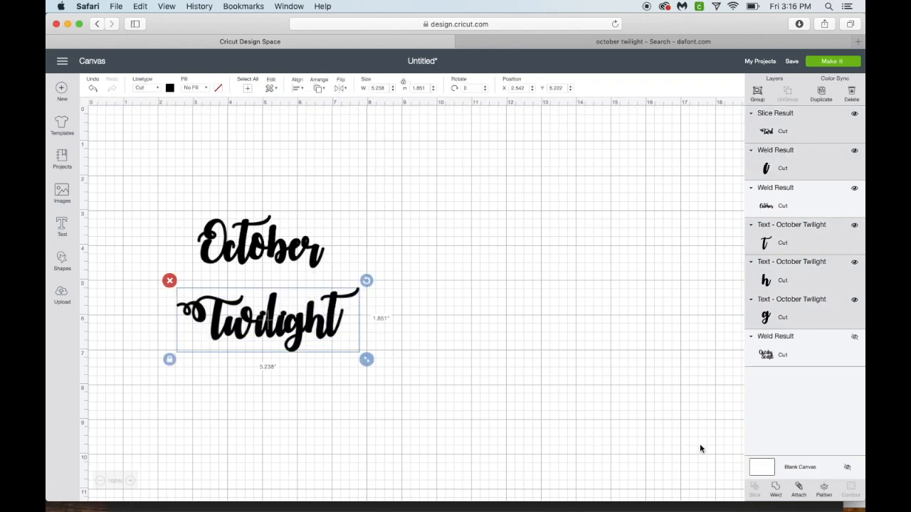
pyautogui.click(776, 490)
pyautogui.moveTo(307, 338); pyautogui.dragTo(304, 302)
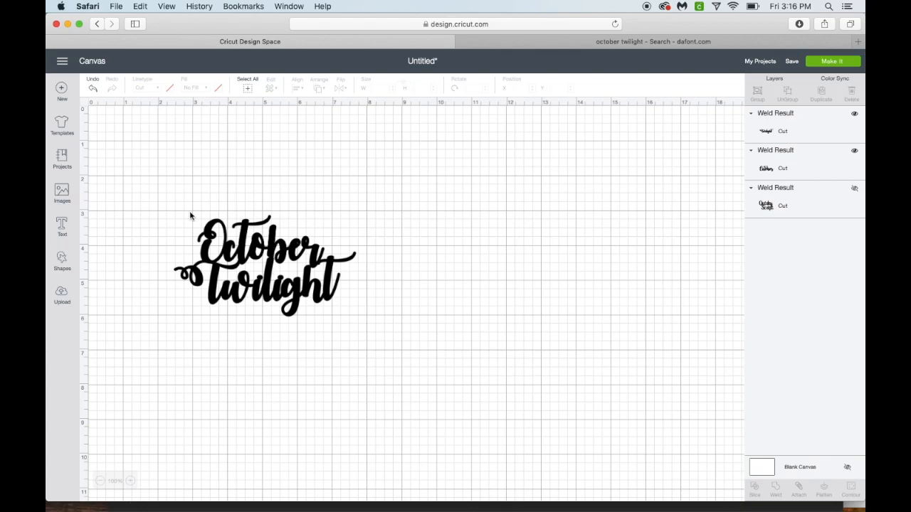
pyautogui.moveTo(172, 196); pyautogui.dragTo(377, 338)
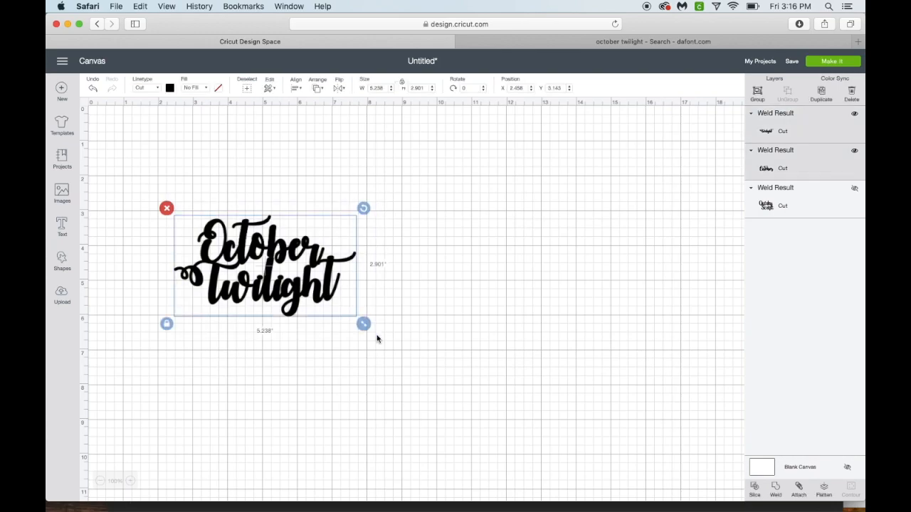
pyautogui.click(775, 491)
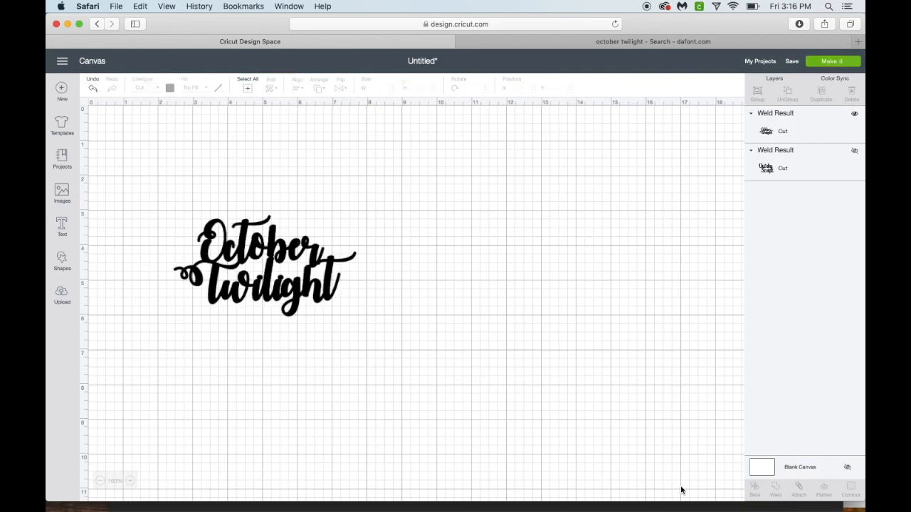
# Set the welded "October Twilight" lettering to 7.5" wide and open its cutting preview.
pyautogui.click(295, 280)
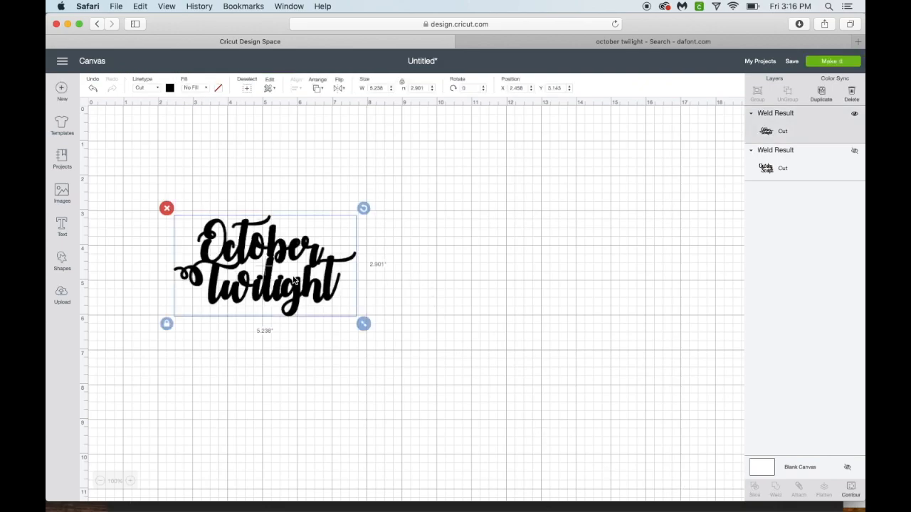
pyautogui.moveTo(384, 88); pyautogui.dragTo(359, 87)
pyautogui.write('7.5')
pyautogui.press('Return')
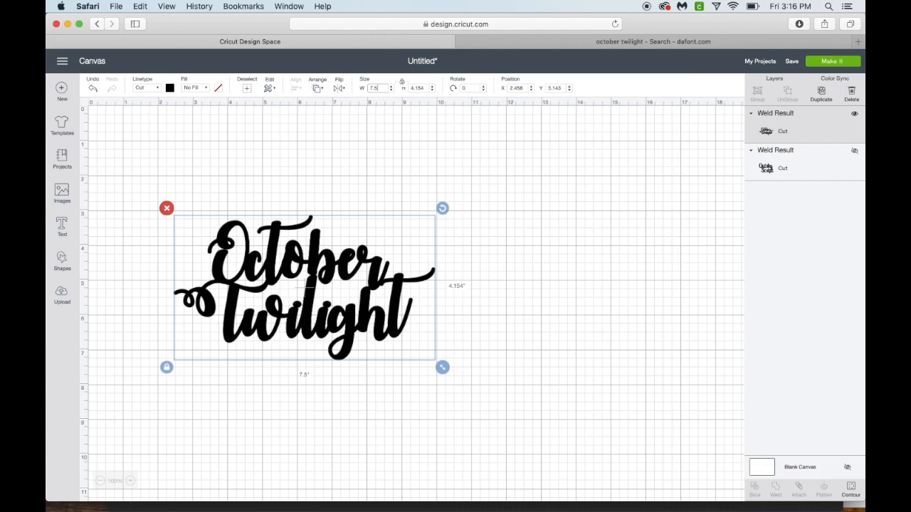
pyautogui.click(830, 62)
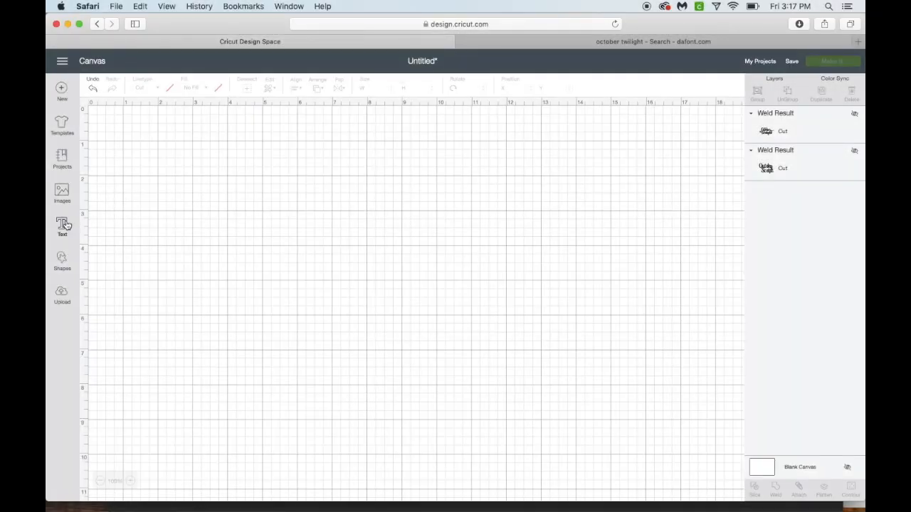
# Add the text "Black" and "jack" on two lines and move it to about X 3.94", Y 3.64".
pyautogui.click(63, 225)
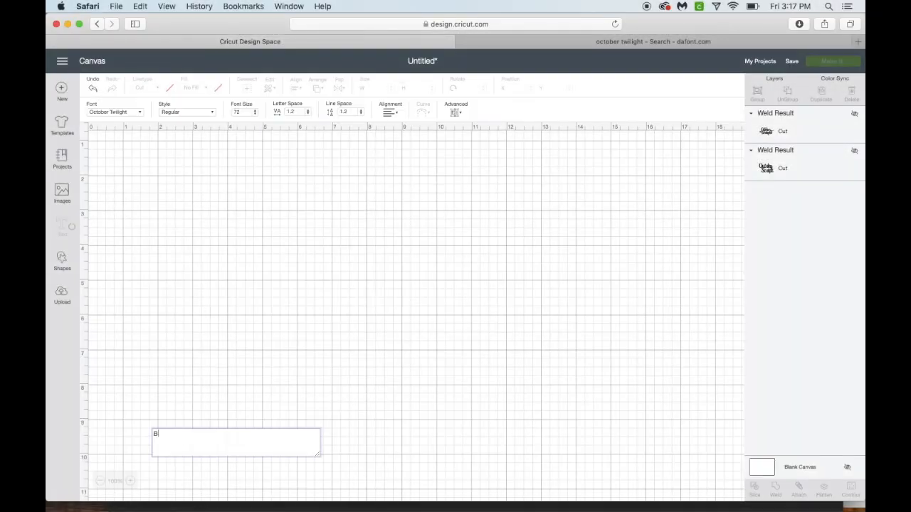
pyautogui.write('Black ')
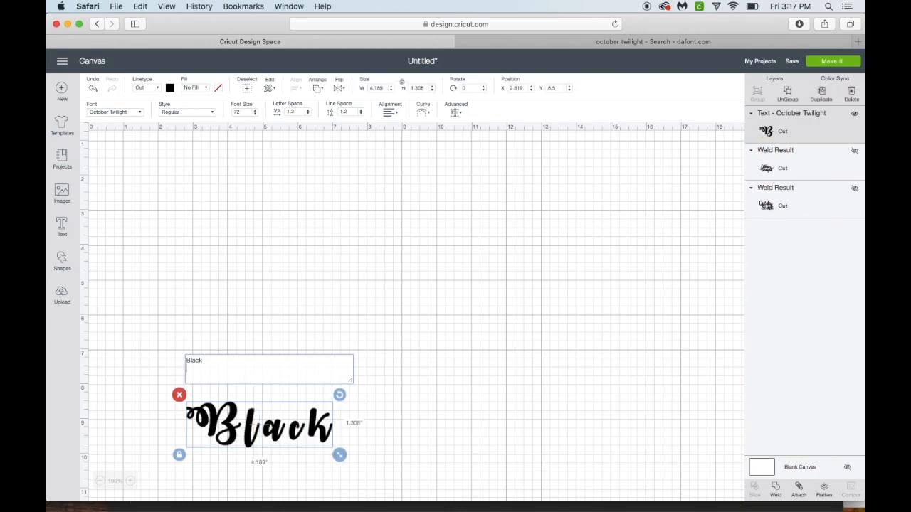
pyautogui.write('Ja')
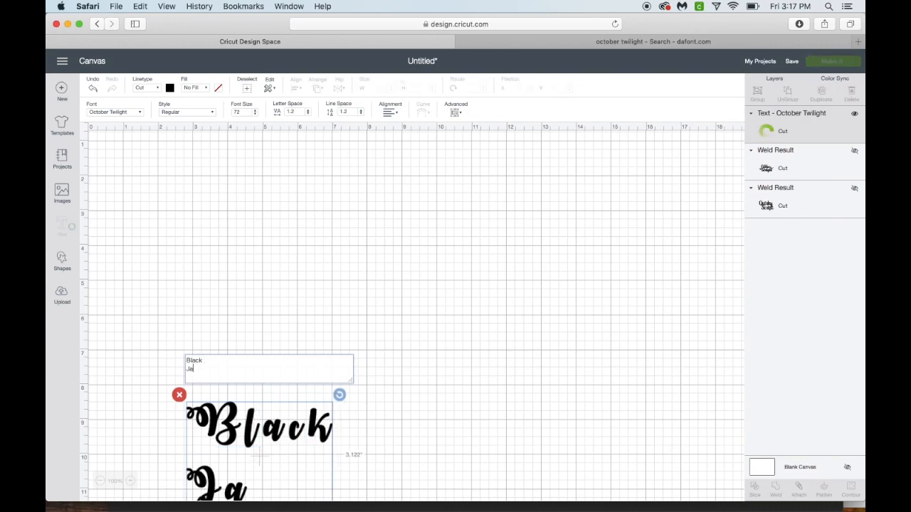
pyautogui.press('BackSpace')
pyautogui.press('BackSpace')
pyautogui.write('jack')
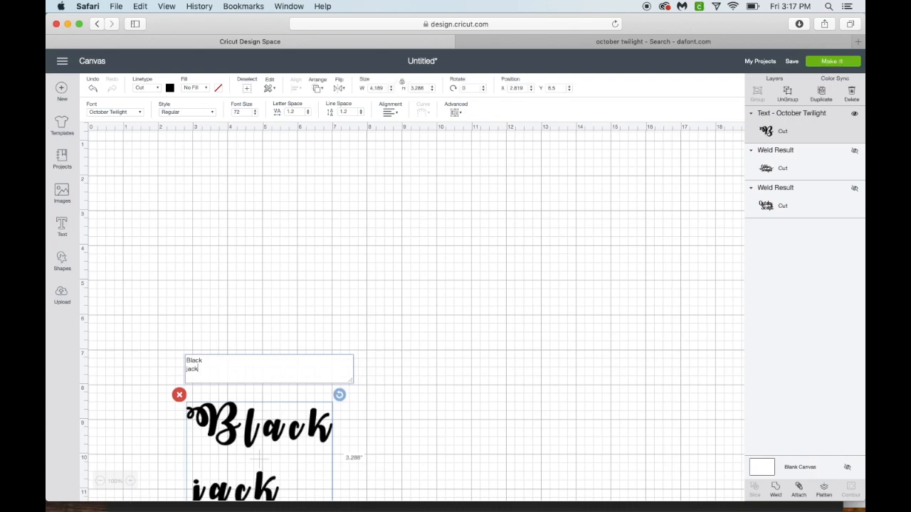
pyautogui.moveTo(276, 426); pyautogui.dragTo(310, 264)
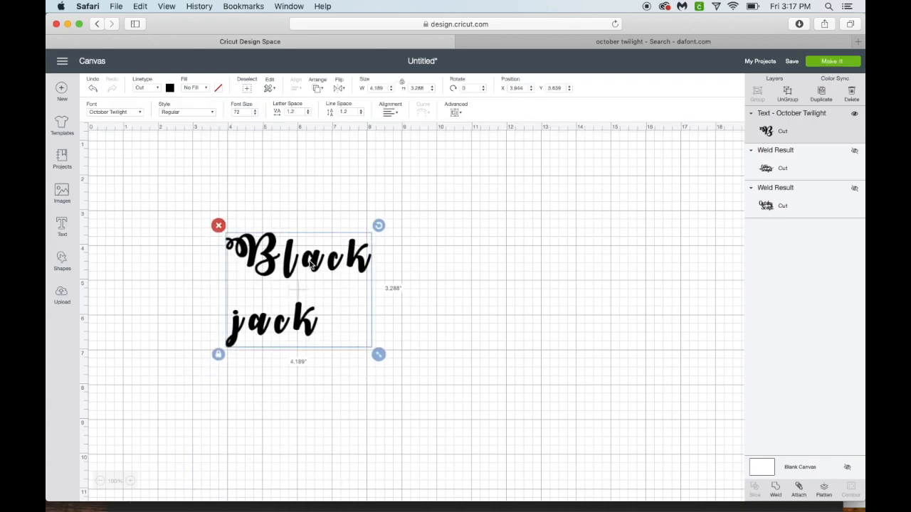
# Switch to dafont.com, search for "black jack" and download the Black Jack font by Typadelic.
pyautogui.click(662, 41)
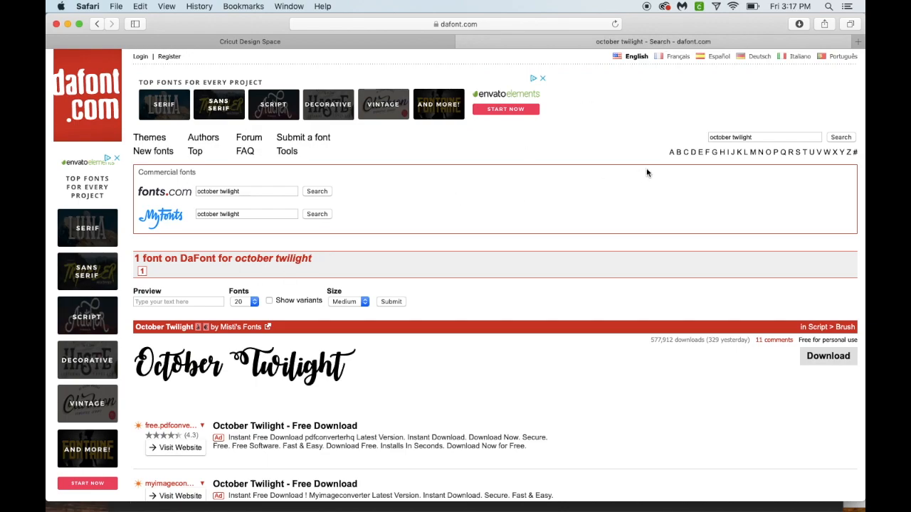
pyautogui.moveTo(754, 137); pyautogui.dragTo(710, 137)
pyautogui.write('black jack')
pyautogui.press('Return')
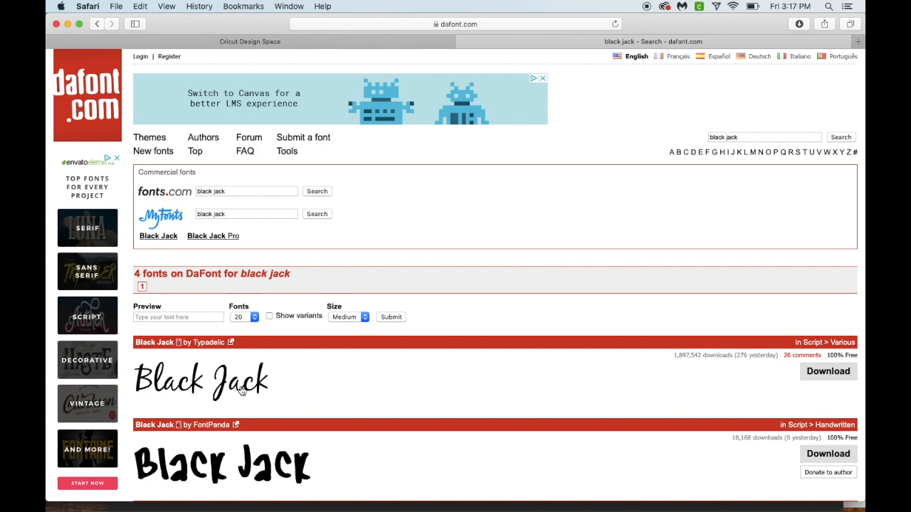
pyautogui.click(833, 372)
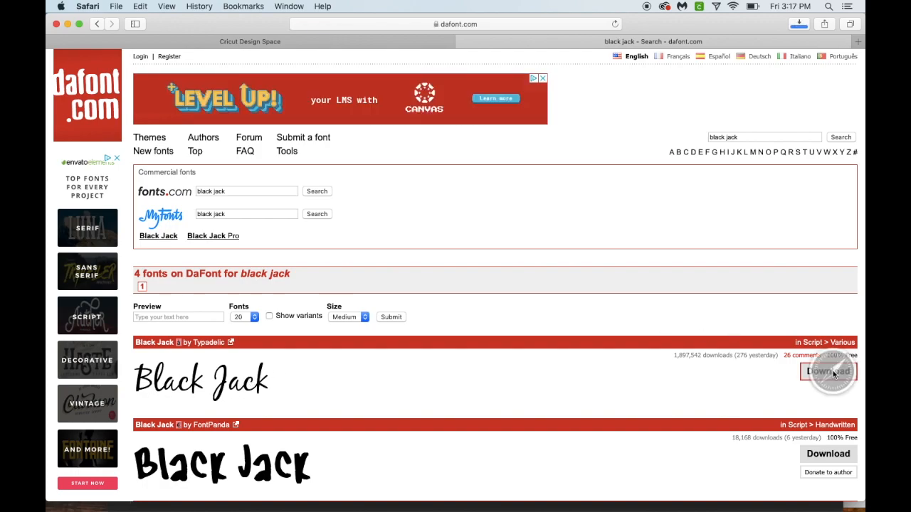
# Open the font file inside the downloaded black_jack folder for installation.
pyautogui.click(799, 24)
pyautogui.doubleClick(701, 69)
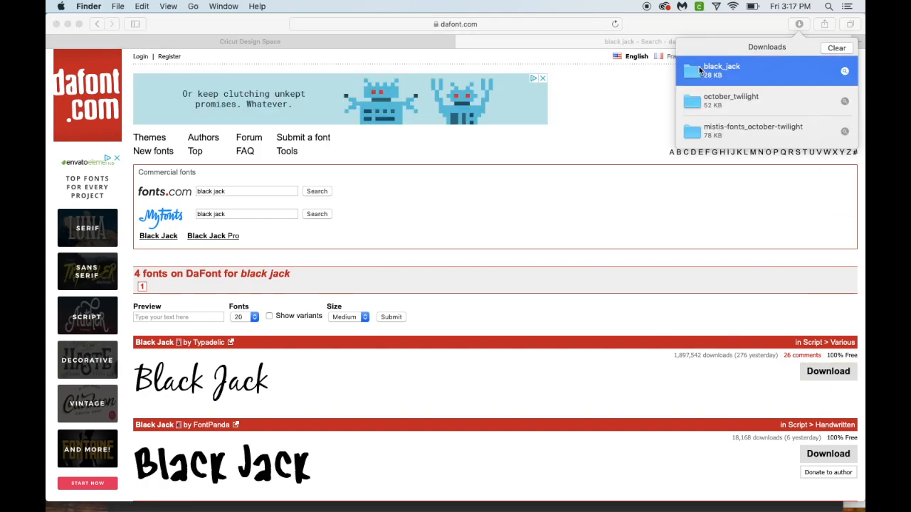
pyautogui.doubleClick(427, 148)
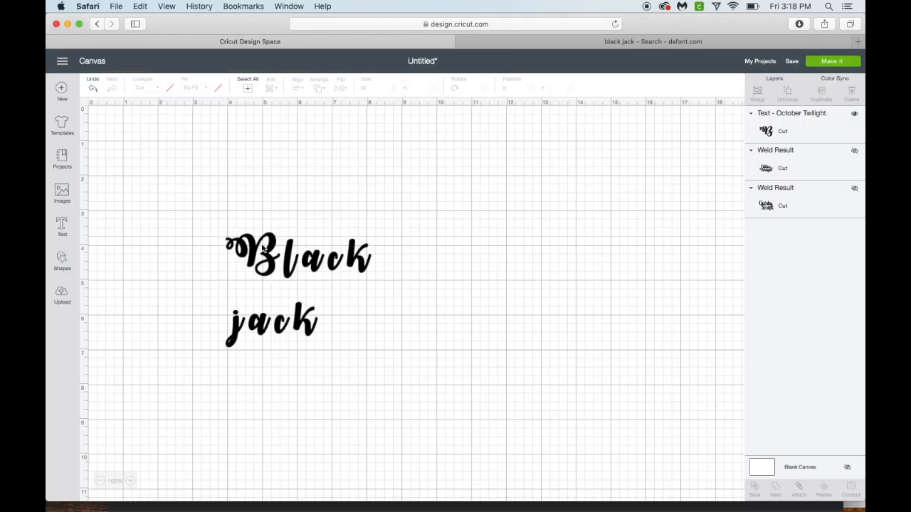
# In Cricut Design Space, change the font of the "Black jack" text to BlackJack.
pyautogui.click(262, 248)
pyautogui.click(139, 113)
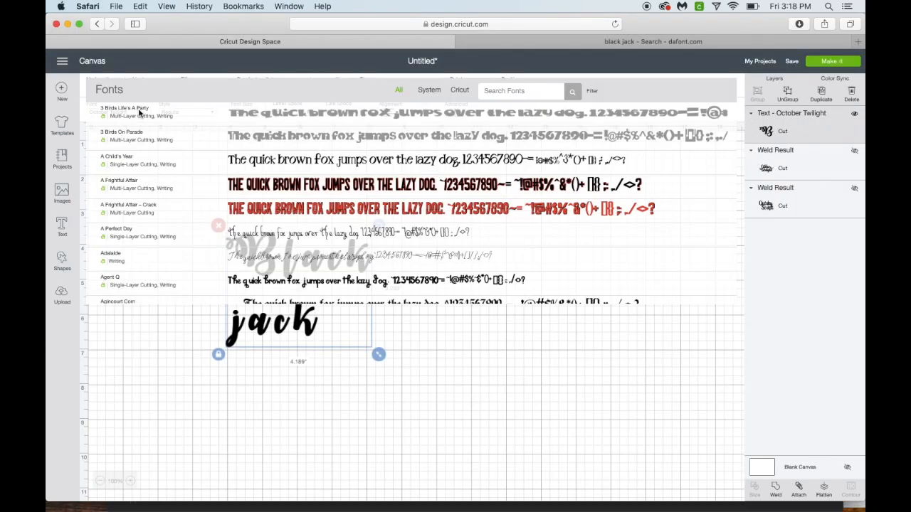
pyautogui.click(491, 90)
pyautogui.write('black')
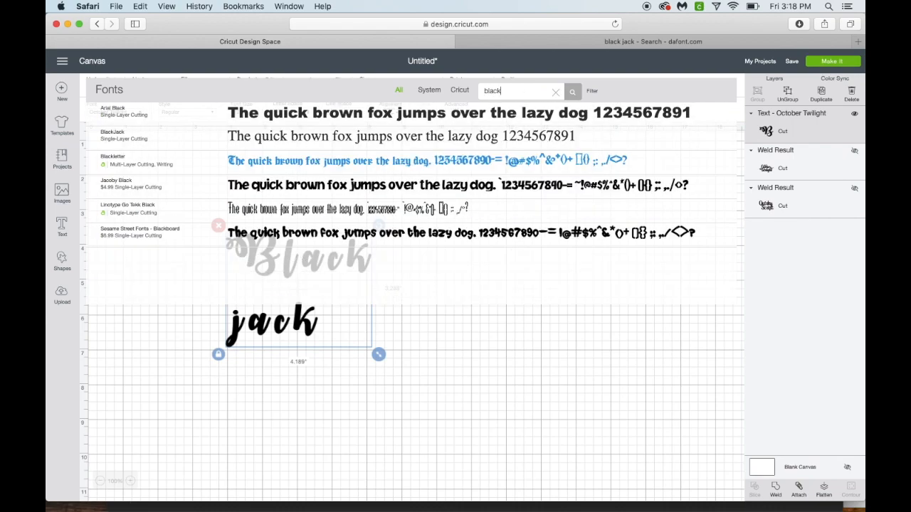
pyautogui.click(381, 134)
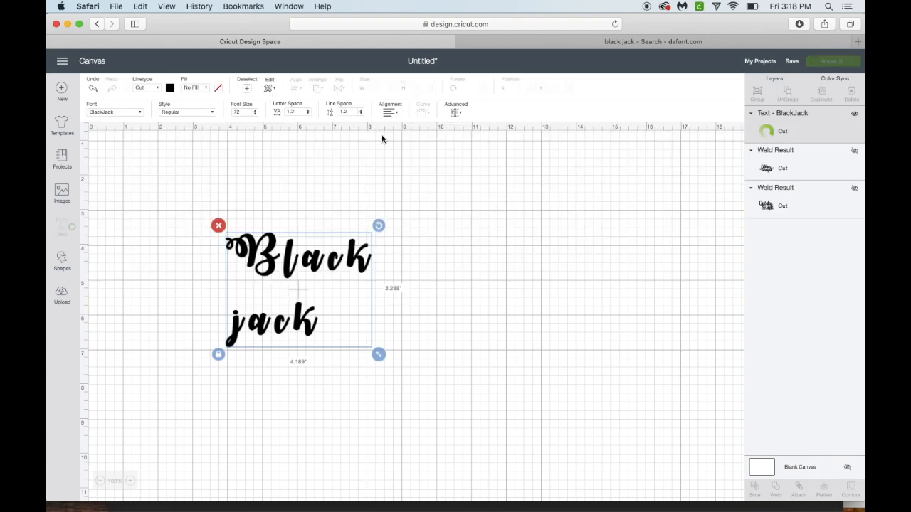
# Enlarge the "Black jack" text to about 4.21" wide and move it to about X 4.83", Y 2.39".
pyautogui.moveTo(320, 341); pyautogui.dragTo(426, 404)
pyautogui.click(355, 273)
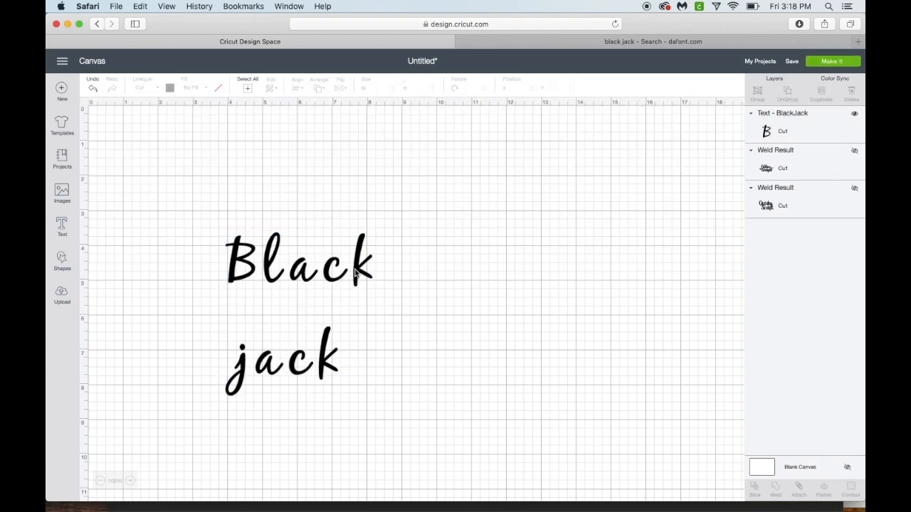
pyautogui.click(362, 267)
pyautogui.moveTo(362, 267); pyautogui.dragTo(393, 224)
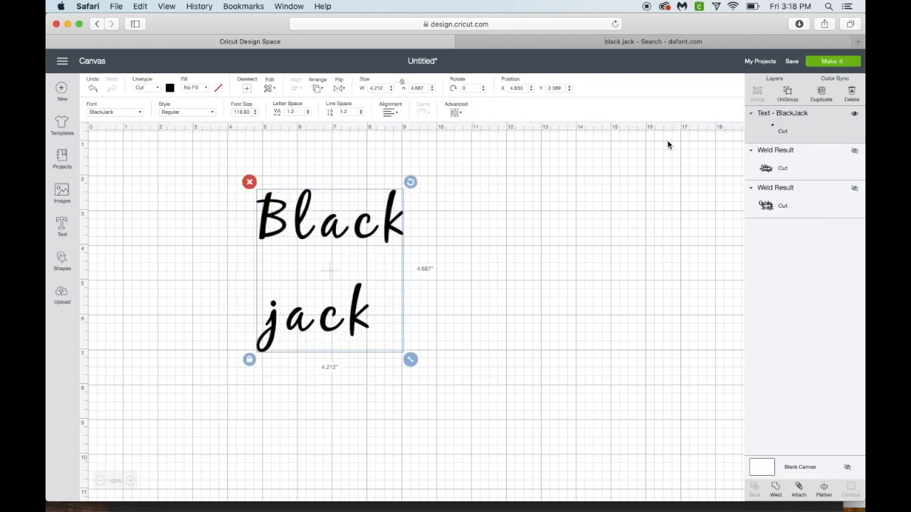
# Ungroup the text into single letters and close up the letters of "Black" until they touch.
pyautogui.click(787, 92)
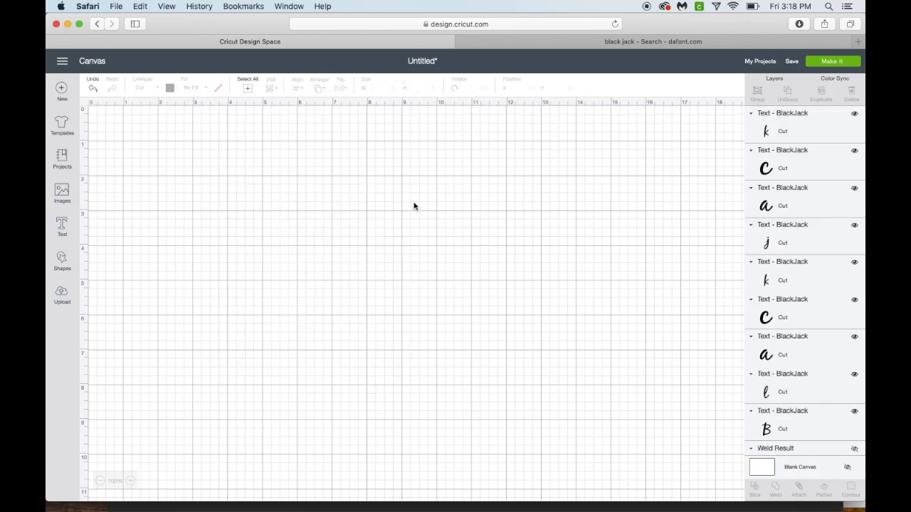
pyautogui.moveTo(302, 231); pyautogui.dragTo(330, 237)
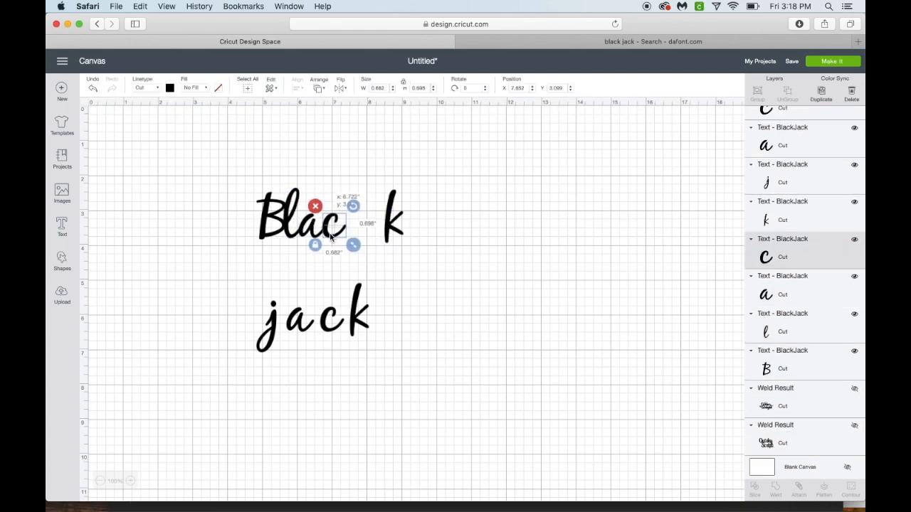
pyautogui.moveTo(393, 221); pyautogui.dragTo(354, 227)
# Weld the touching letters of "Black" into one piece.
pyautogui.click(281, 189)
pyautogui.moveTo(235, 182); pyautogui.dragTo(396, 254)
pyautogui.click(775, 488)
# Close up the letters of "jack" until they touch and weld them together.
pyautogui.moveTo(299, 325); pyautogui.dragTo(332, 325)
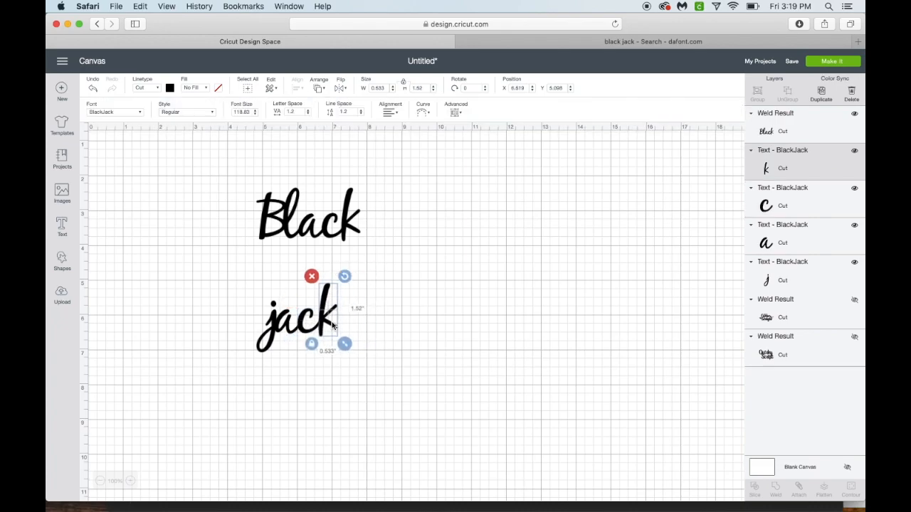
pyautogui.moveTo(228, 295); pyautogui.dragTo(451, 392)
pyautogui.click(776, 488)
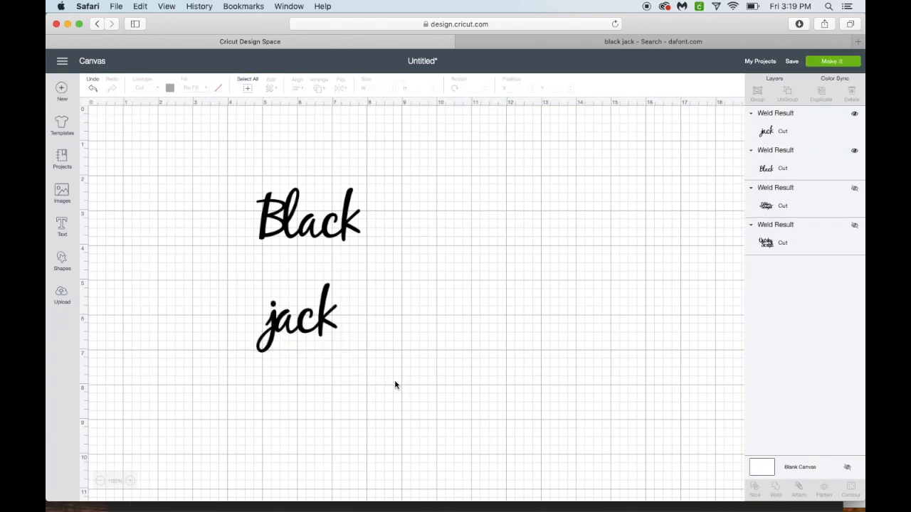
# Add a circle about 0.28" in diameter and place it over the dot of the "j" in "jack".
pyautogui.click(62, 261)
pyautogui.click(134, 192)
pyautogui.moveTo(343, 360); pyautogui.dragTo(276, 306)
pyautogui.click(225, 283)
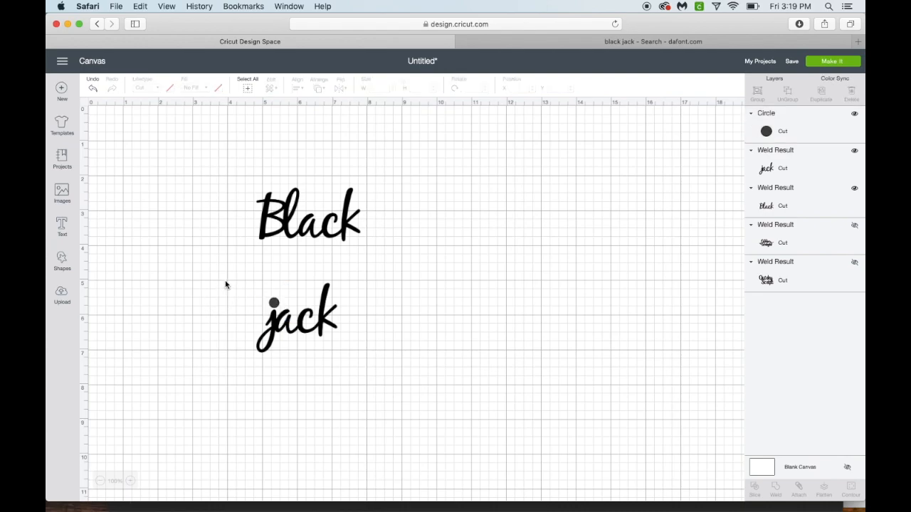
# Slice "jack" with the circle to cut the dot off the "j", then separate the pieces and delete the leftover circle parts.
pyautogui.moveTo(226, 283); pyautogui.dragTo(535, 374)
pyautogui.click(756, 489)
pyautogui.moveTo(315, 323); pyautogui.dragTo(367, 322)
pyautogui.moveTo(274, 304); pyautogui.dragTo(257, 305)
pyautogui.click(273, 304)
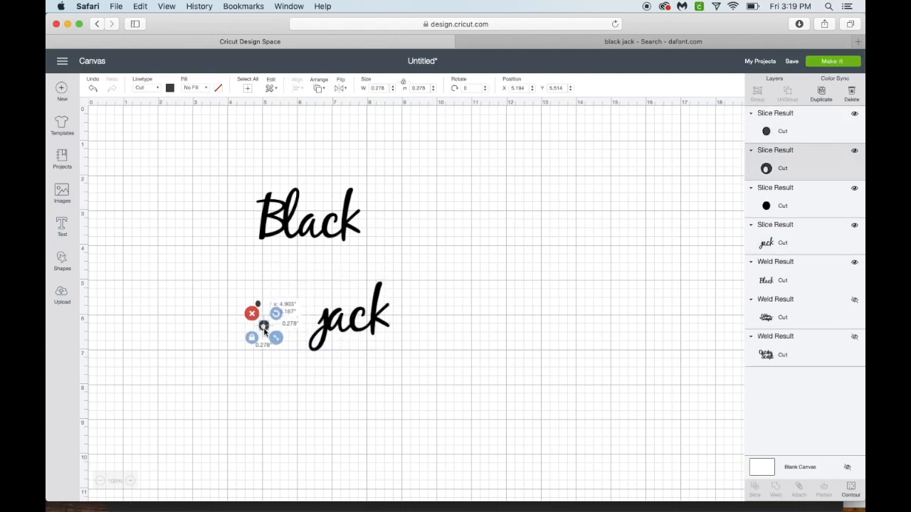
pyautogui.press('Delete')
pyautogui.click(257, 304)
pyautogui.press('Delete')
# Move the cut-out dot down until it touches the "j" and weld it to "jack".
pyautogui.moveTo(272, 304); pyautogui.dragTo(330, 311)
pyautogui.click(282, 320)
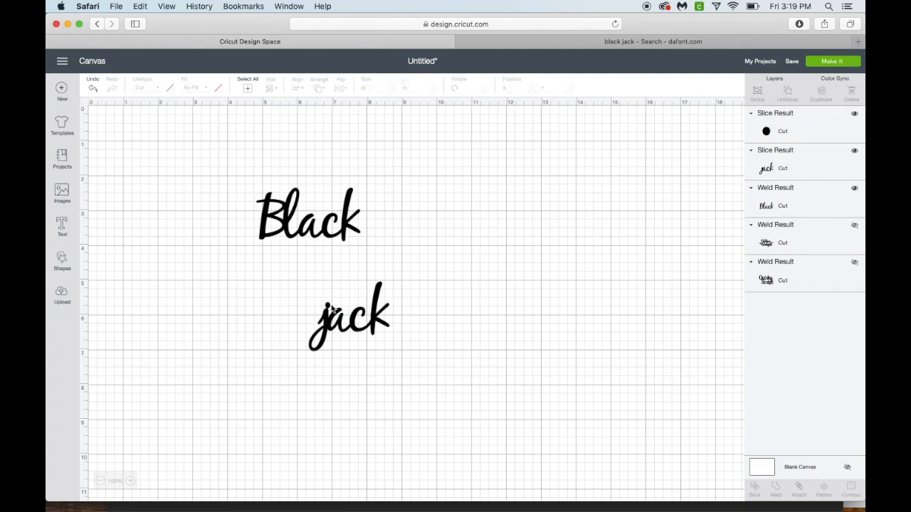
pyautogui.click(329, 307)
pyautogui.moveTo(328, 306); pyautogui.dragTo(421, 356)
pyautogui.click(776, 489)
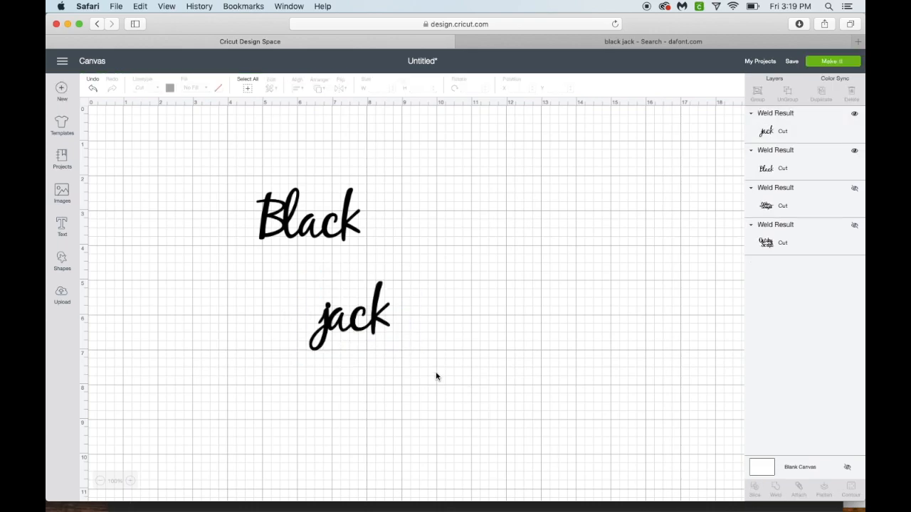
# Position "jack" beneath the end of "Black" so the two words overlap, and weld them into one piece.
pyautogui.moveTo(364, 326); pyautogui.dragTo(348, 263)
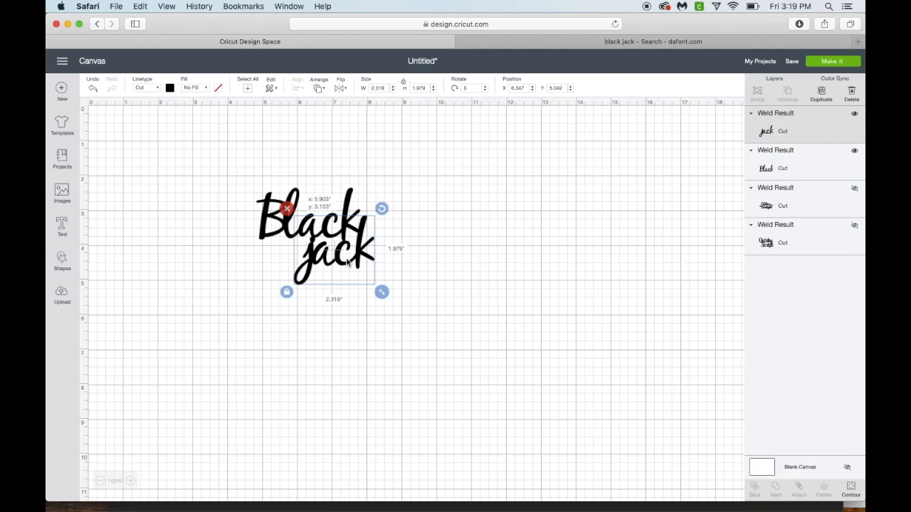
pyautogui.moveTo(348, 263); pyautogui.dragTo(348, 262)
pyautogui.click(427, 250)
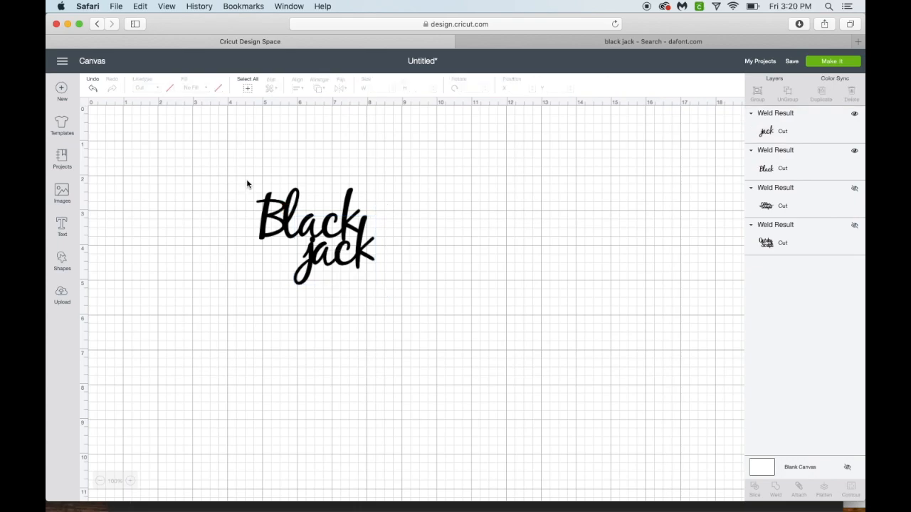
pyautogui.moveTo(233, 175); pyautogui.dragTo(410, 300)
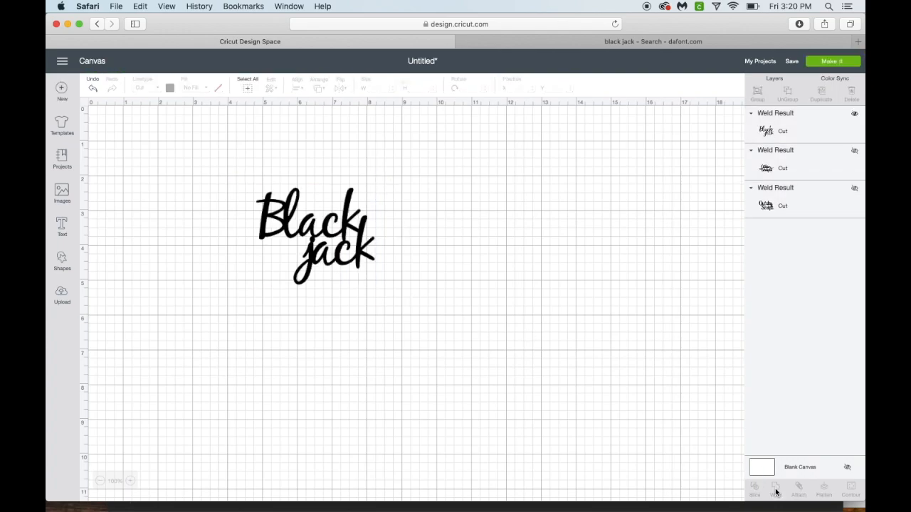
# Set the width of the welded "Black jack" design to 7.5" with proportions kept and send it to the cutting mat preview.
pyautogui.click(329, 234)
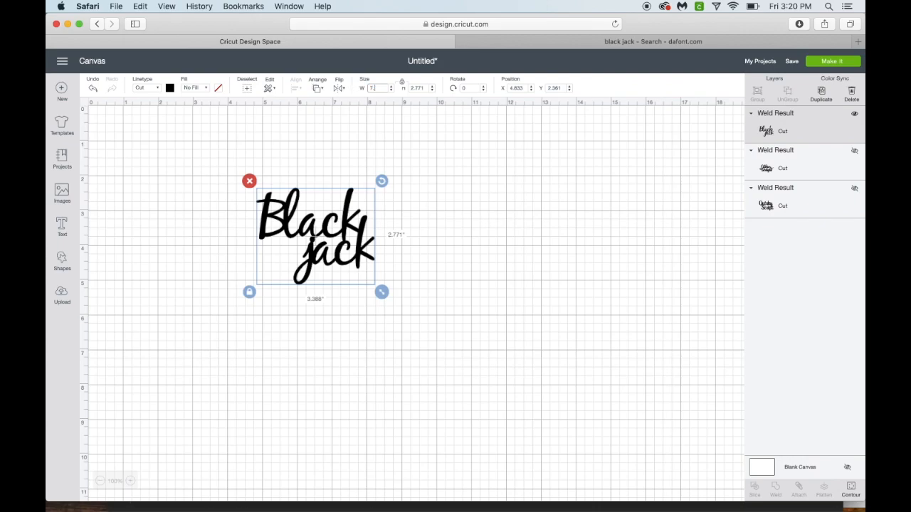
pyautogui.write('7.5')
pyautogui.press('Return')
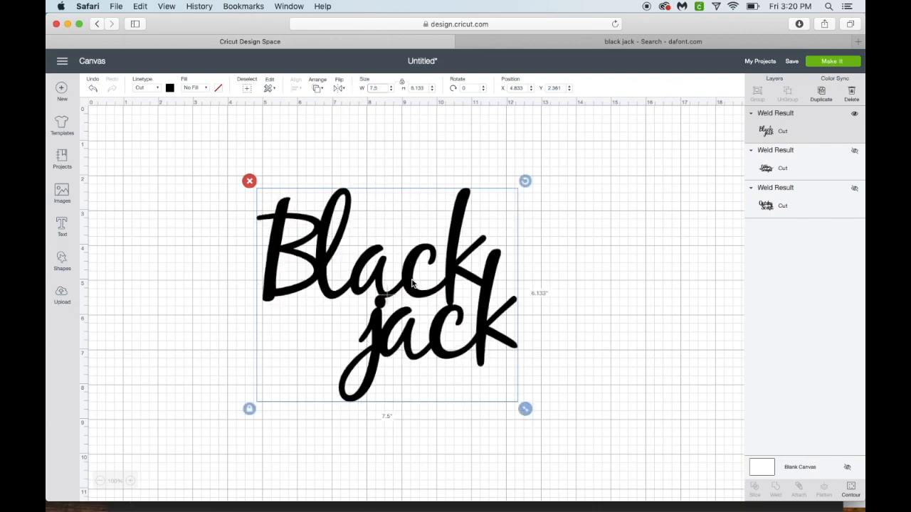
pyautogui.click(829, 63)
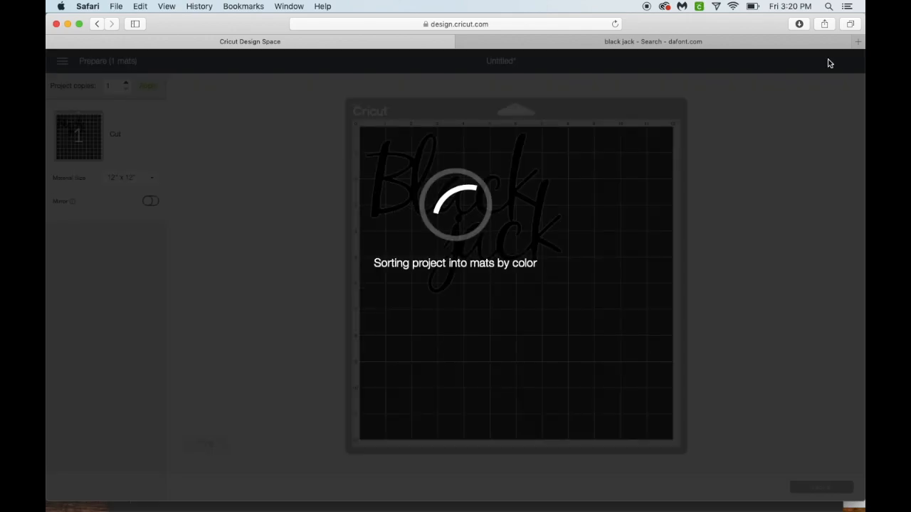